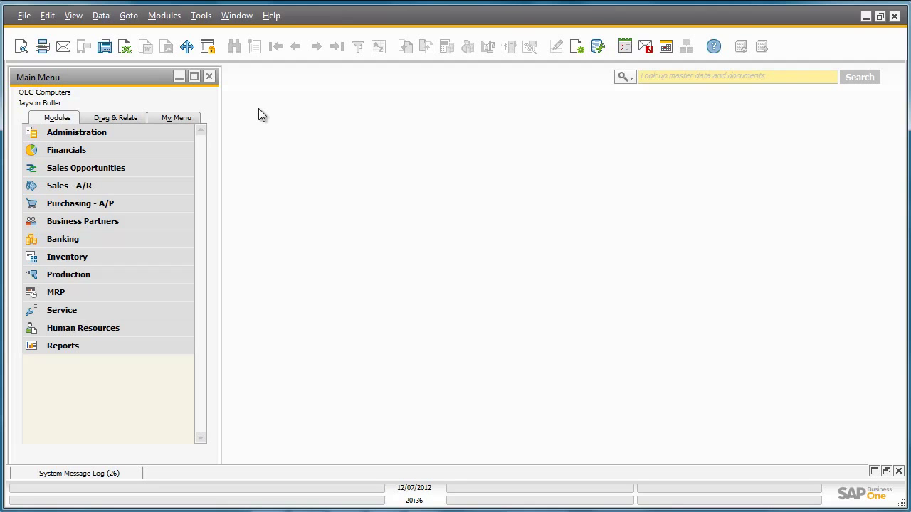
- Open Implementation Tasks in the Implementation Center under Administration's System Initialization
left_click(180, 136)
left_click(174, 187)
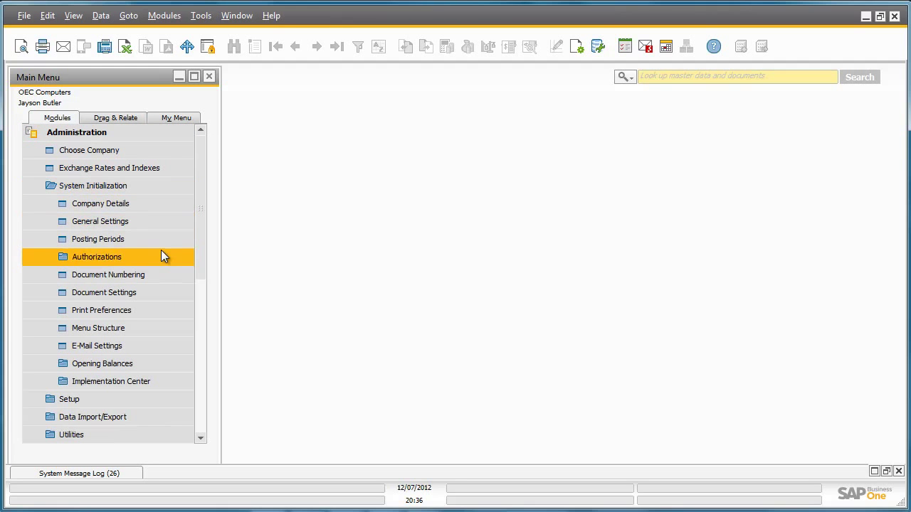
left_click(156, 384)
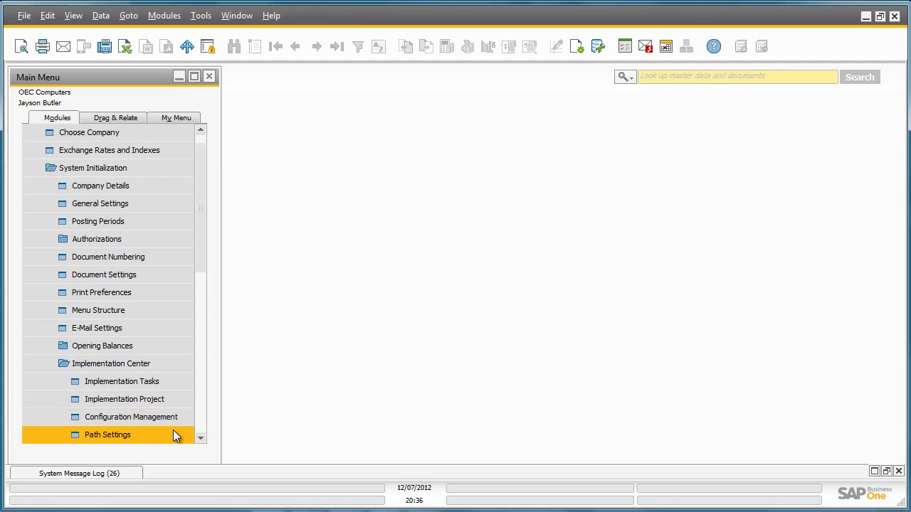
left_click(176, 384)
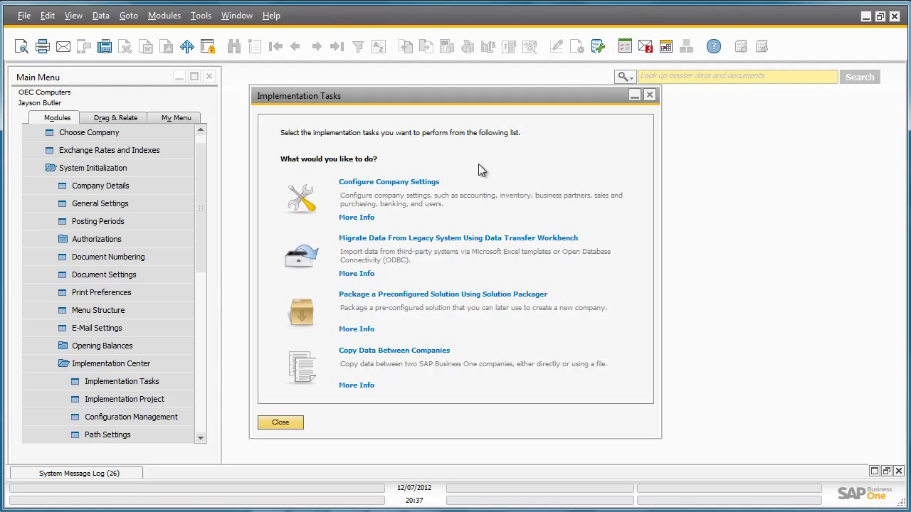
- View the Company Details stage of the Configure Company Settings wizard, then close the wizard without saving
left_click(303, 203)
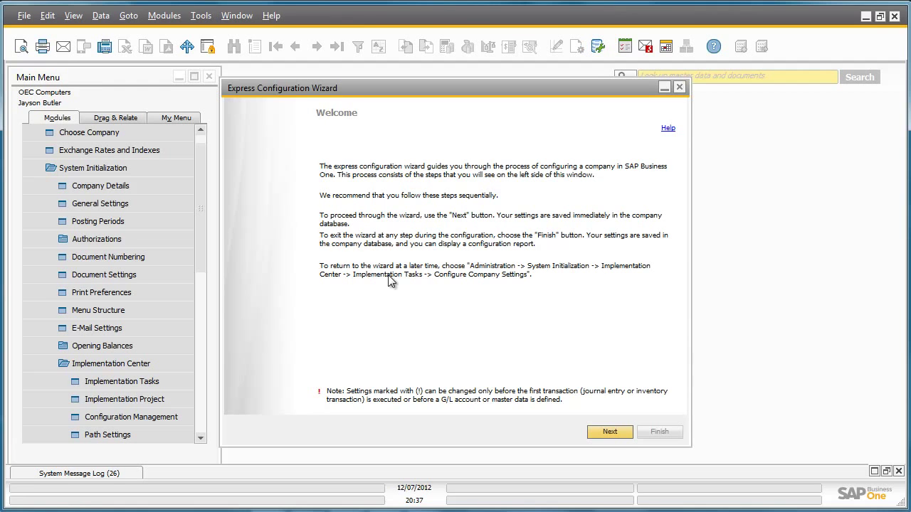
left_click(610, 431)
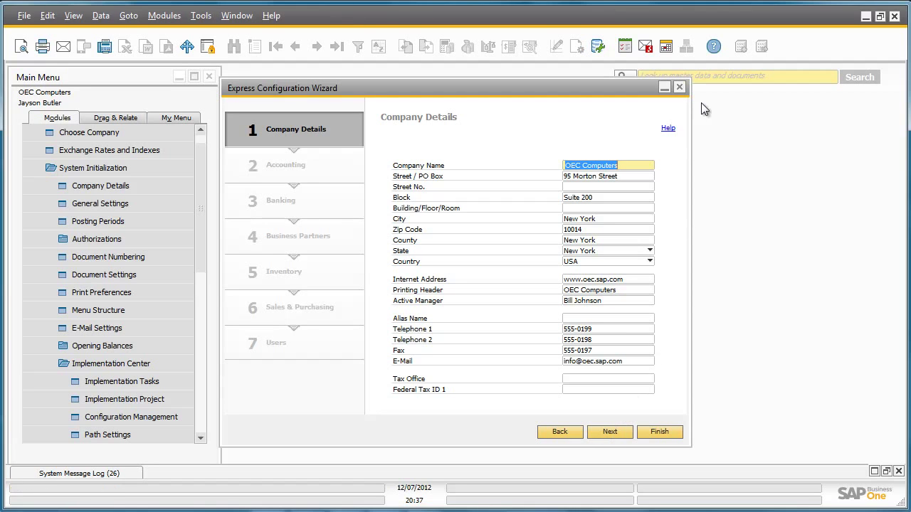
left_click(679, 87)
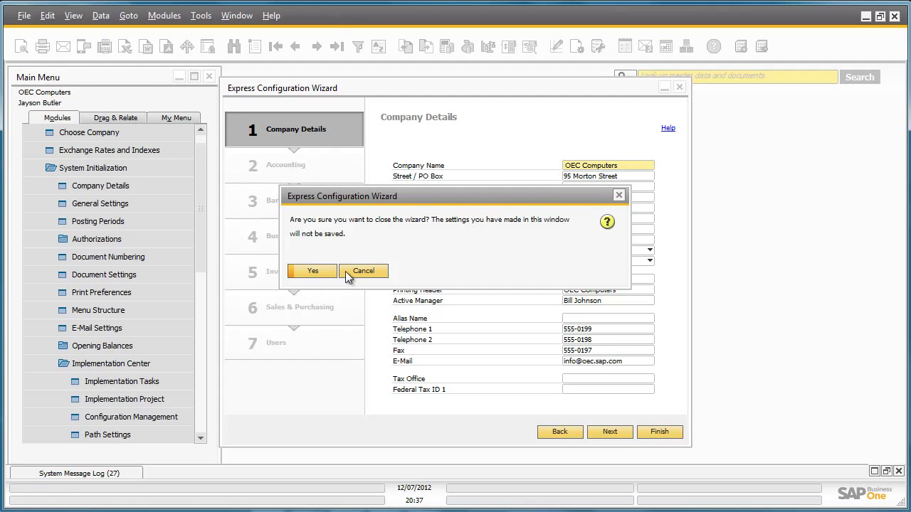
left_click(313, 271)
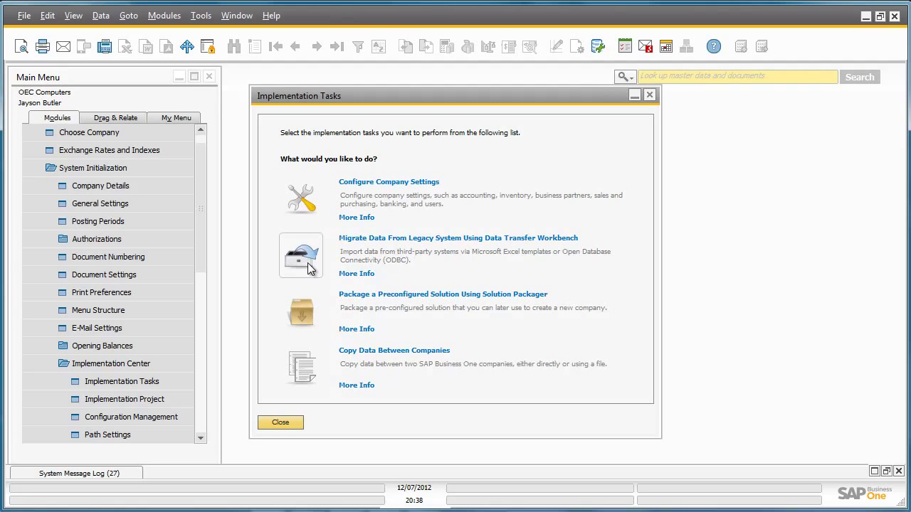
- Open the Data Transfer Workbench to view its logon window, then close it without logging on
left_click(308, 262)
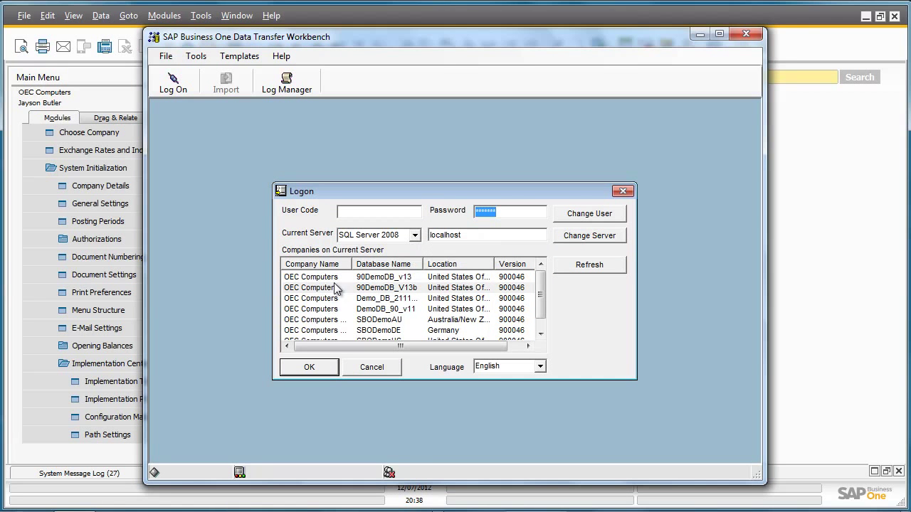
left_click(622, 191)
left_click(744, 35)
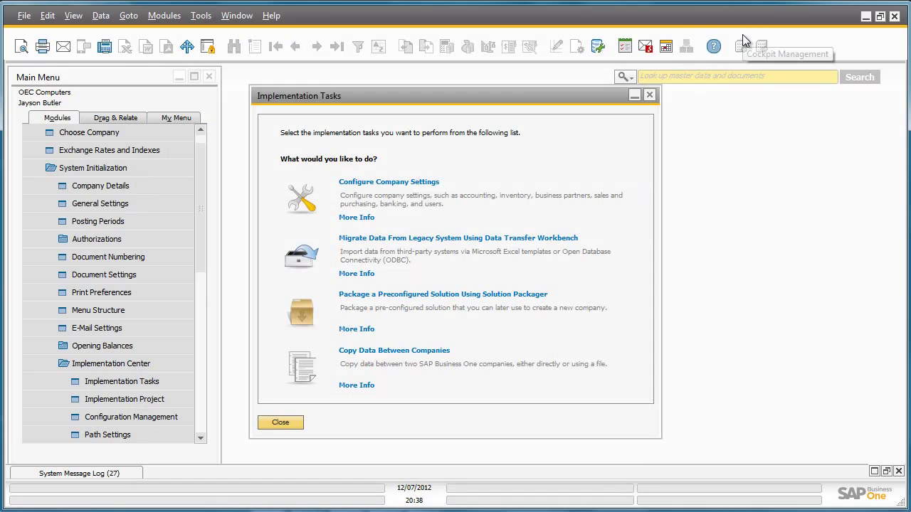
- View the Solution Packager up to its Solution Information page, then cancel the packaging
left_click(318, 324)
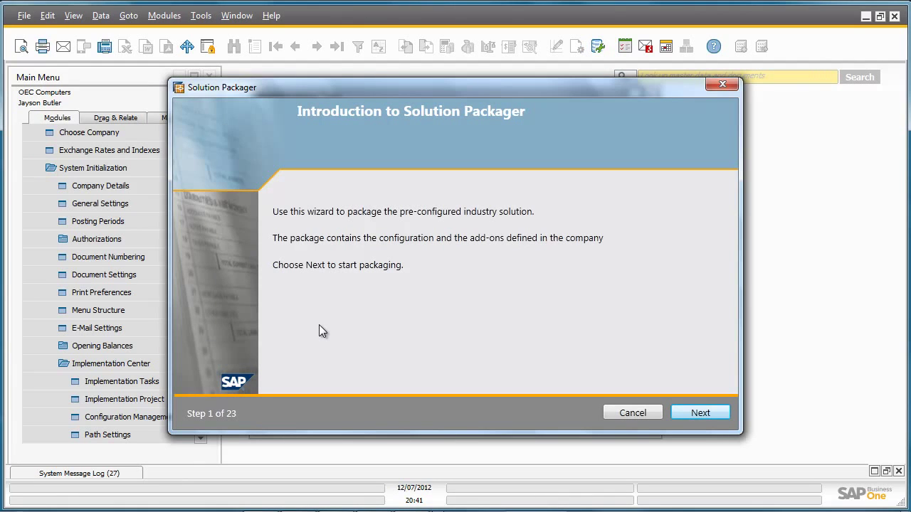
left_click(705, 414)
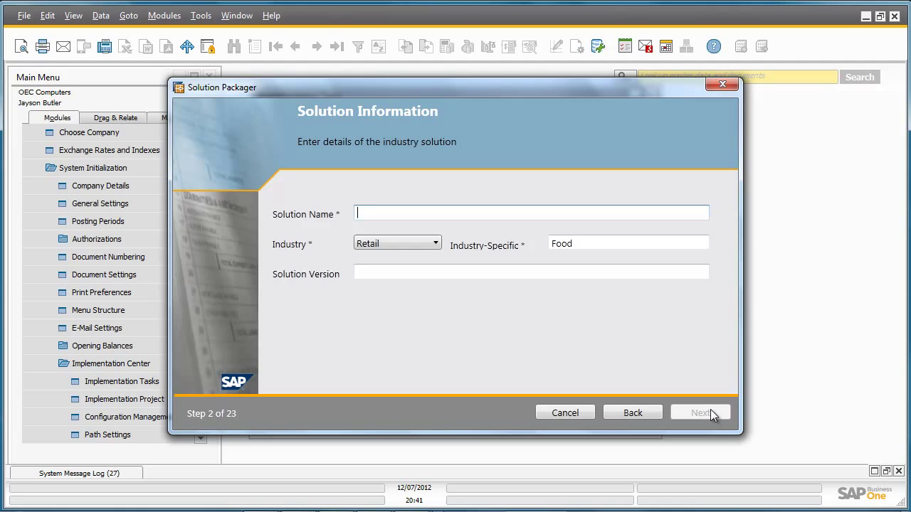
left_click(722, 84)
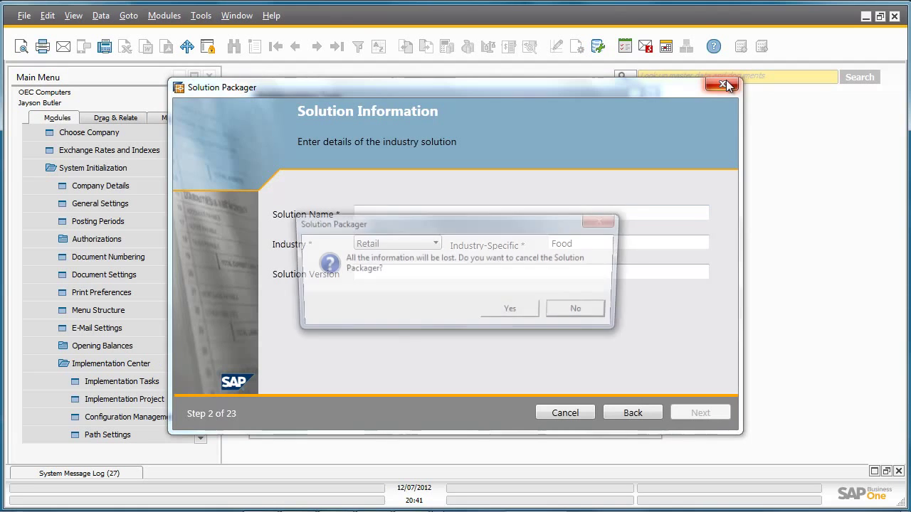
left_click(533, 313)
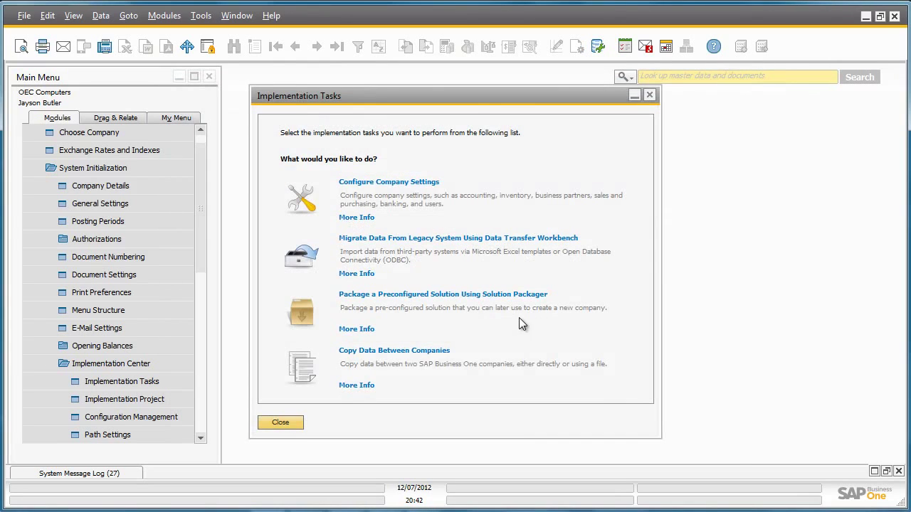
- Open Copy Data Between Companies and choose copying to a file named companyA.qdf on the Desktop
left_click(303, 368)
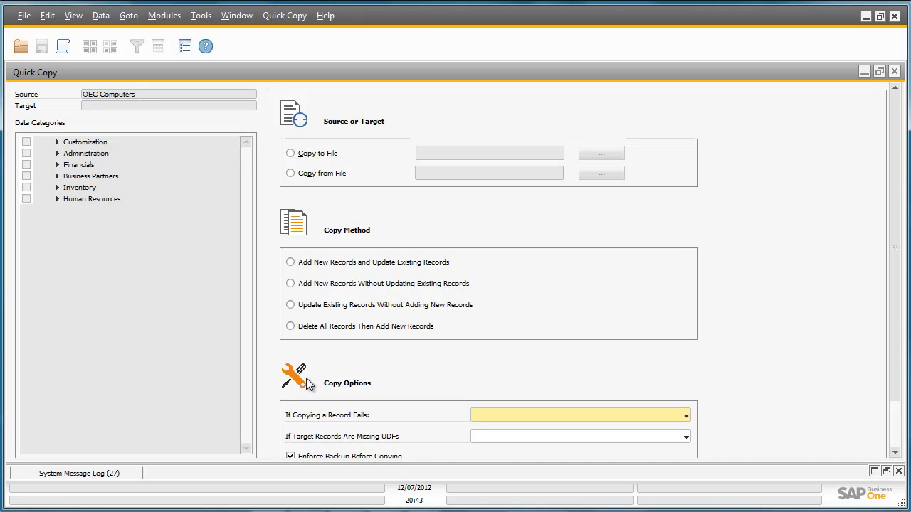
left_click(291, 154)
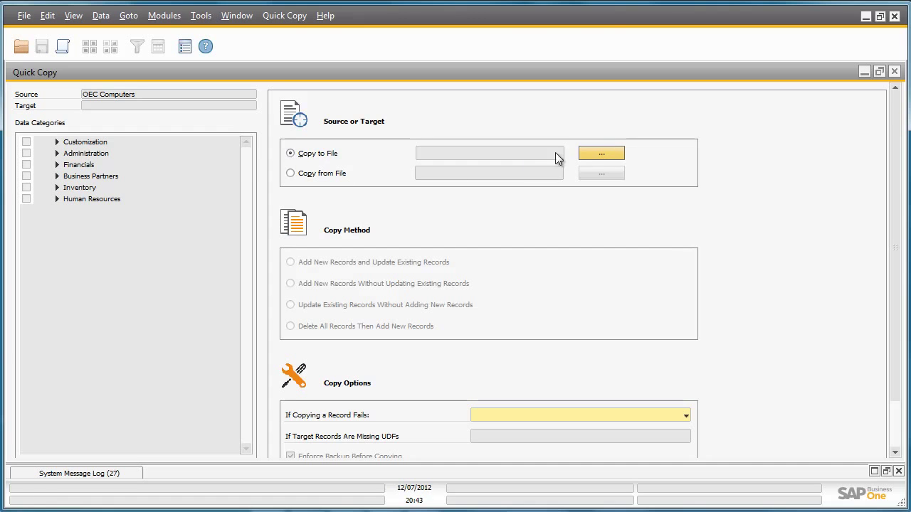
left_click(594, 151)
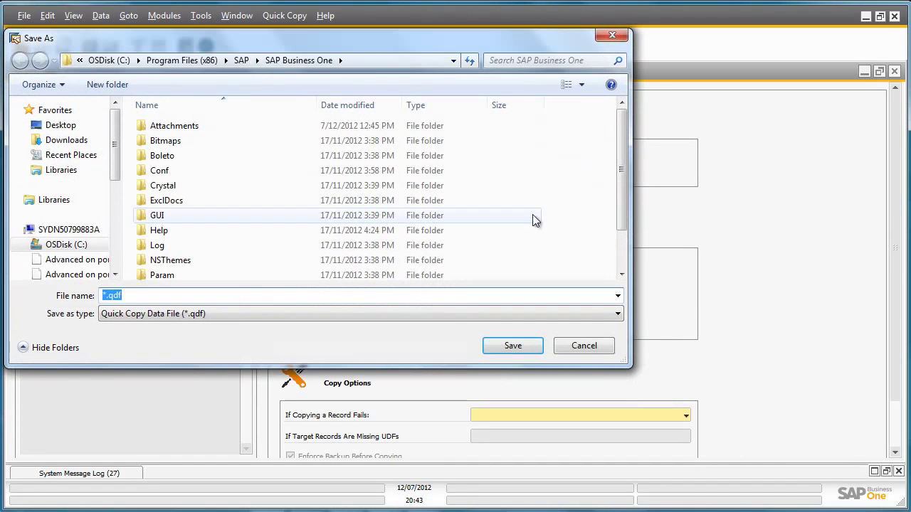
left_click(105, 297)
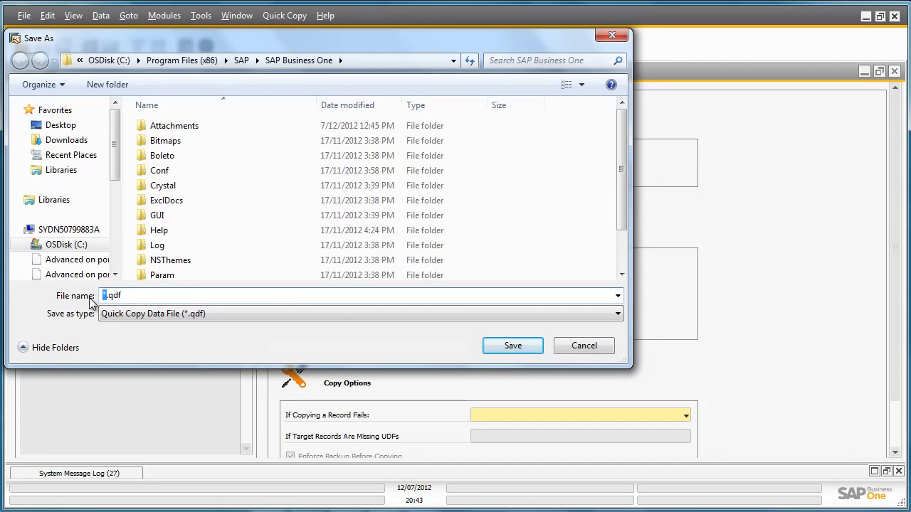
key("BackSpace")
type("companyA")
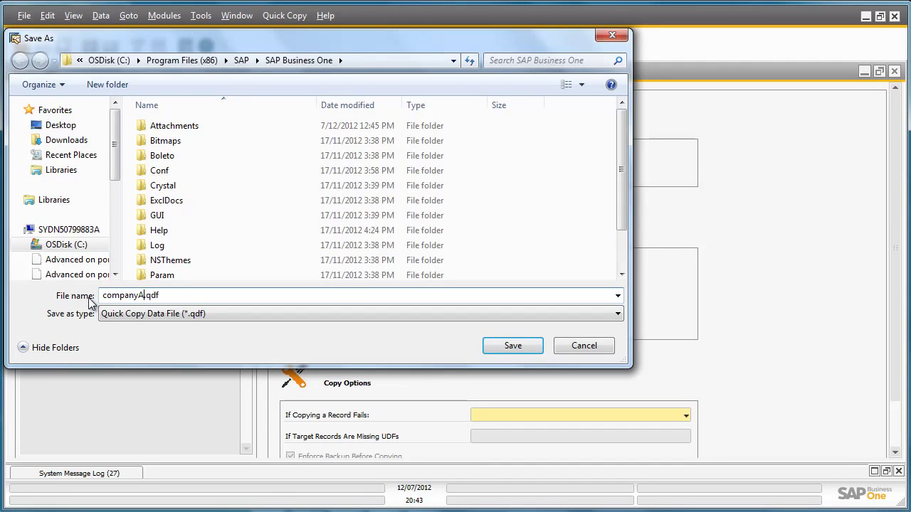
left_click(60, 125)
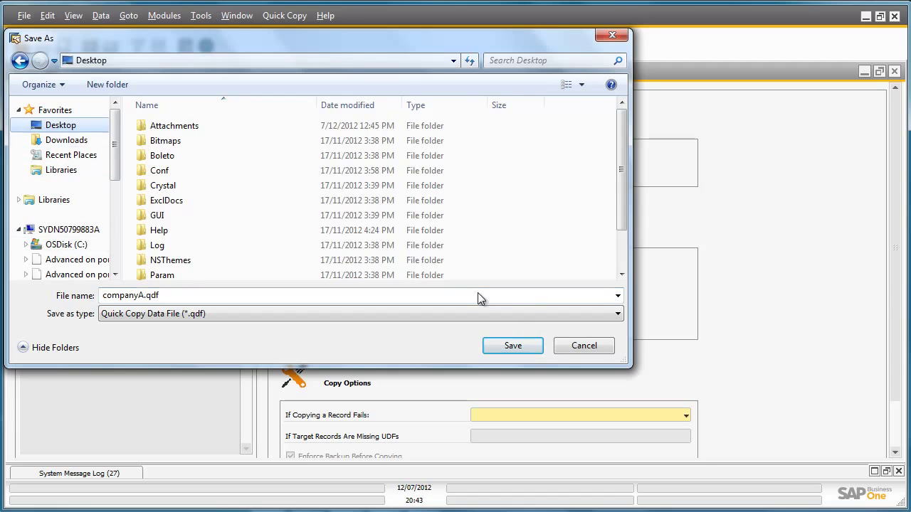
left_click(524, 346)
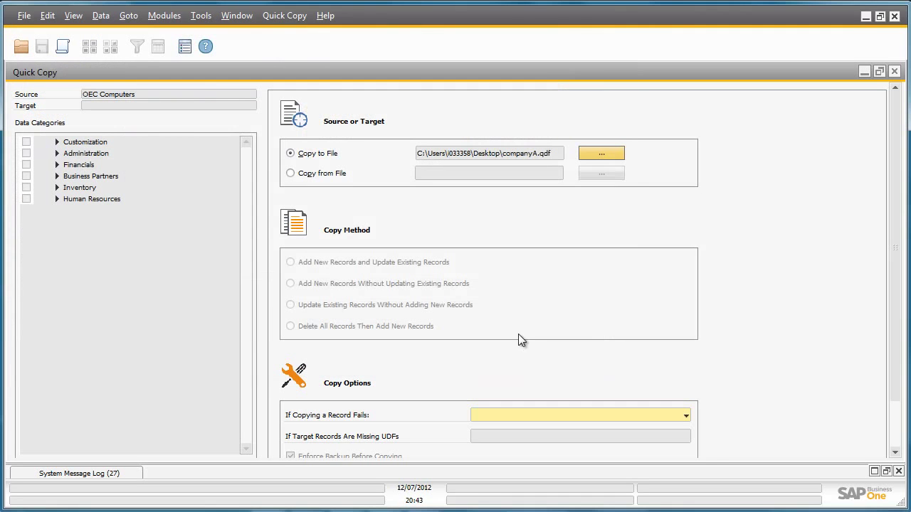
- Set Quick Copy to Continue Copy Process if copying a record fails, and confirm the copy settings
left_click_drag(895, 309, 894, 359)
left_click(681, 360)
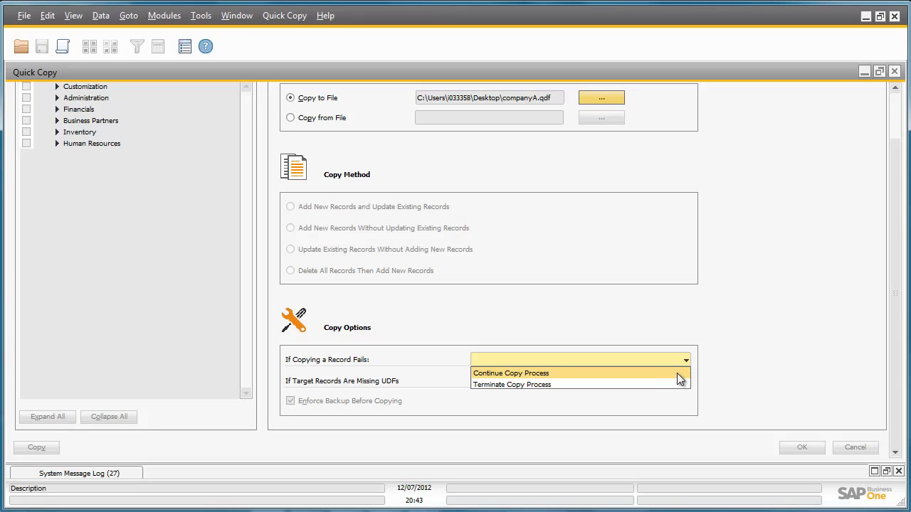
left_click(677, 372)
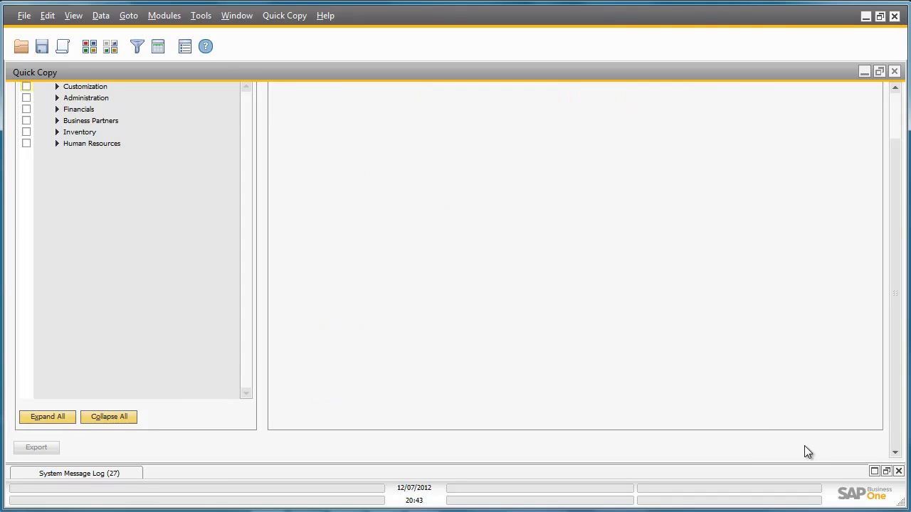
- Select all user records under Administration, Setup, General, Users for copying
left_click_drag(895, 372, 901, 313)
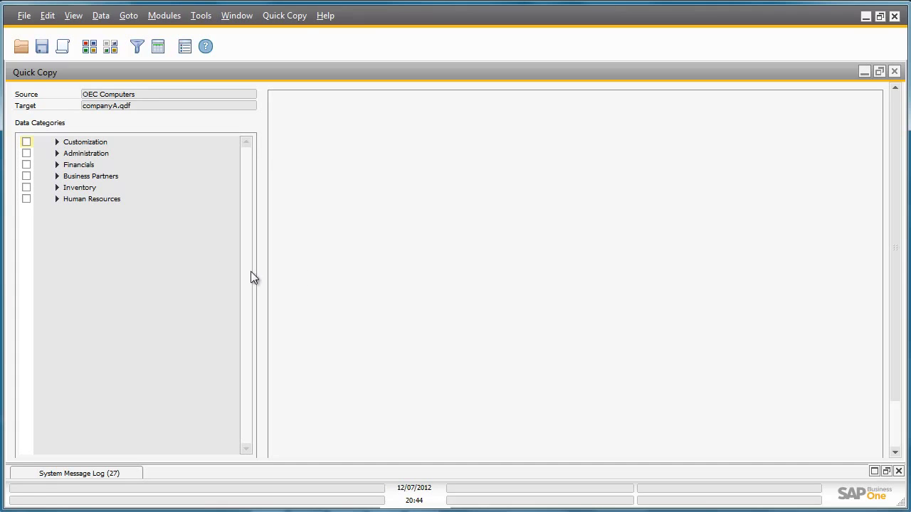
left_click(57, 153)
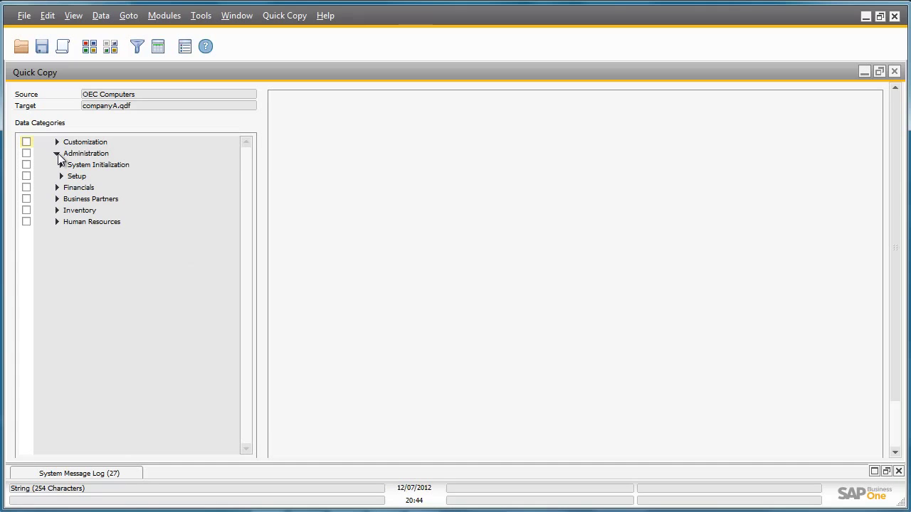
left_click(61, 176)
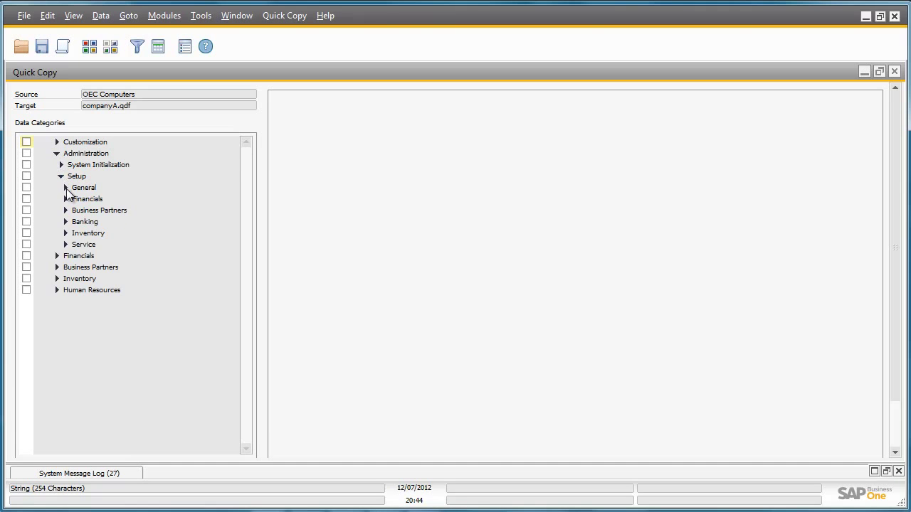
left_click(65, 187)
left_click(93, 199)
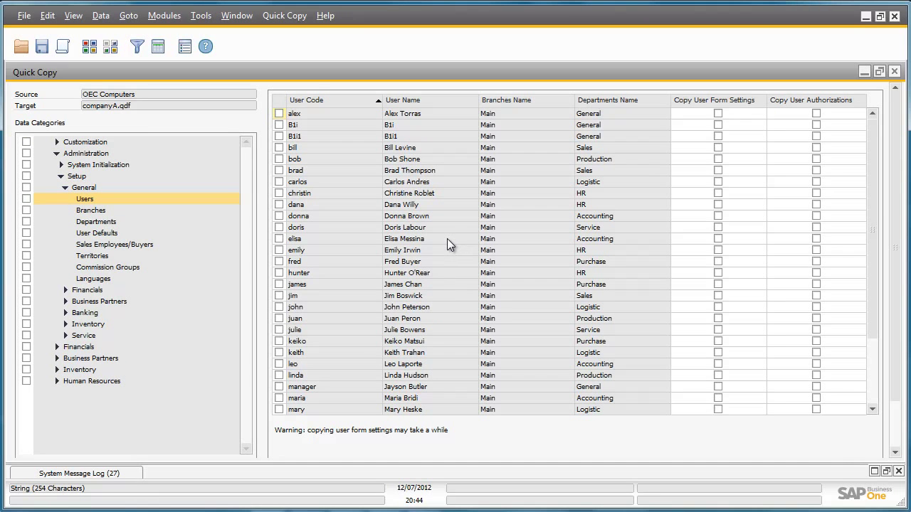
scroll(448, 240, "down", 3)
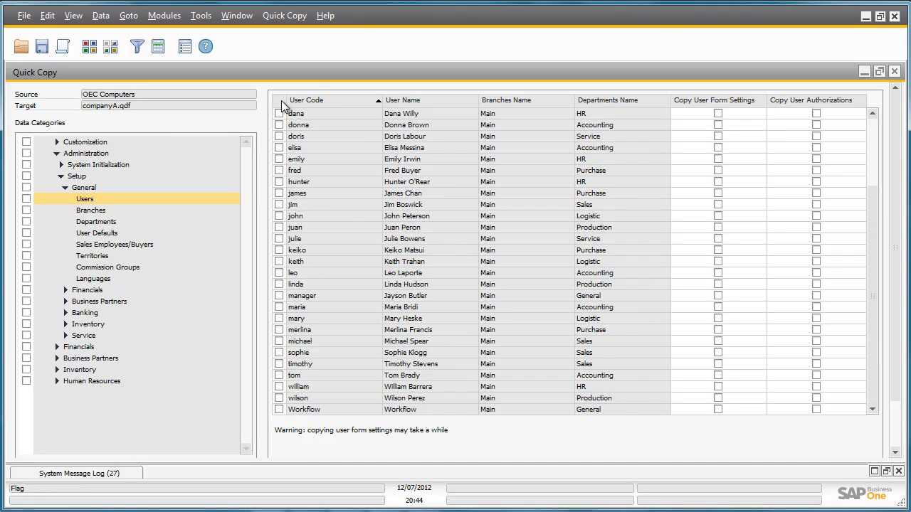
left_click(280, 102)
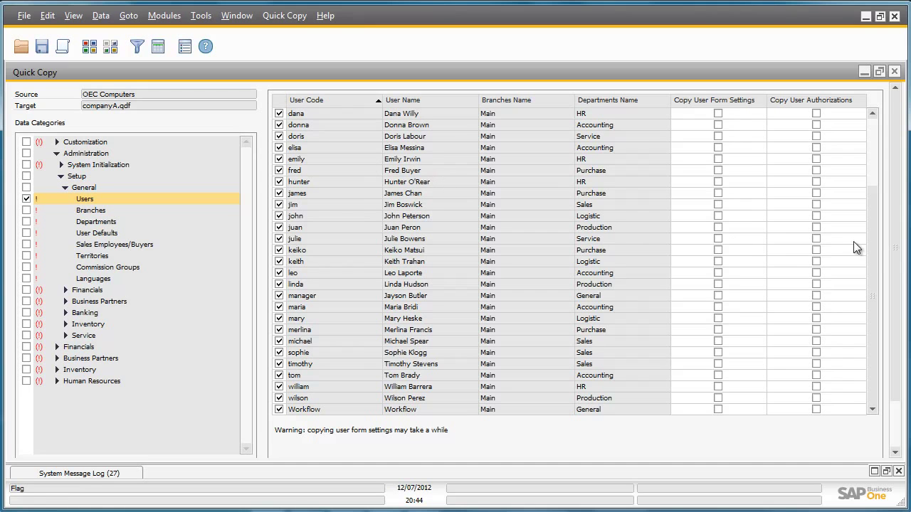
- Export the selected users to the file, including the dependent Branches and Departments objects
scroll(893, 247, "down", 3)
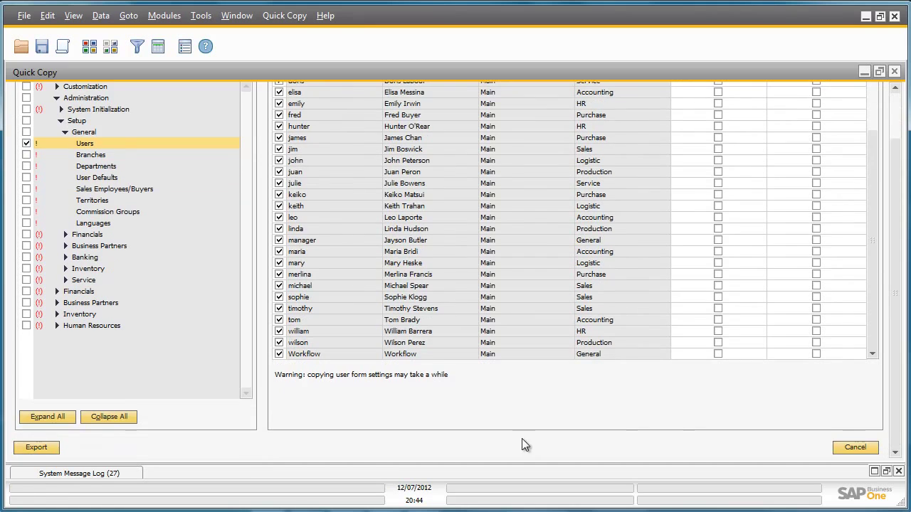
left_click(41, 450)
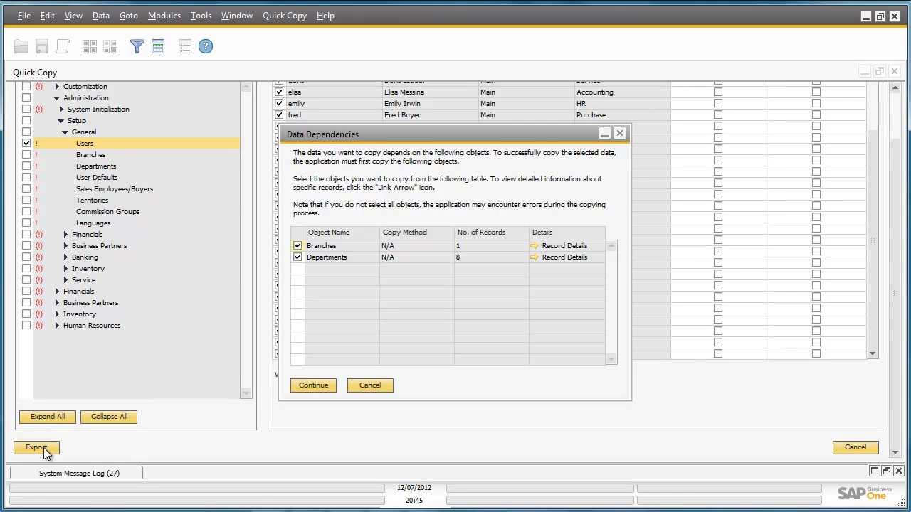
left_click(302, 393)
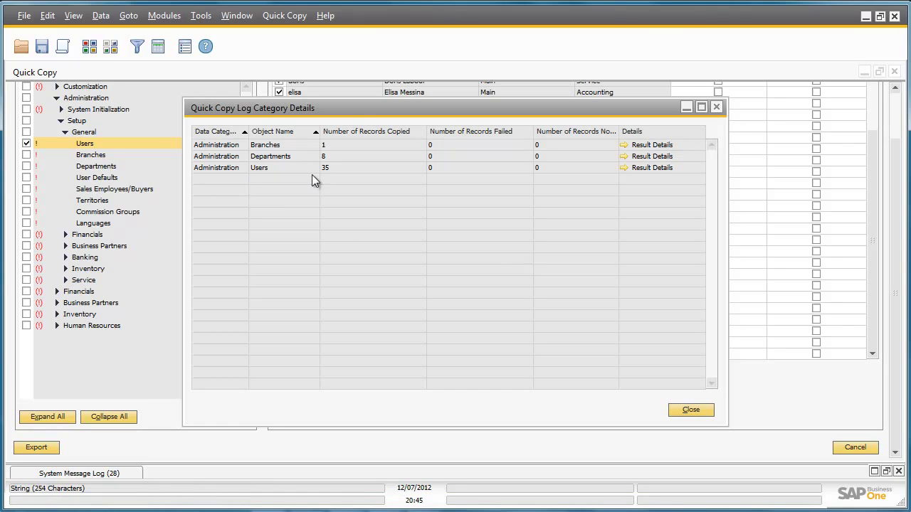
- Review the copy log's result details for Users, then close the log windows
left_click(623, 167)
mouse_move(598, 295)
left_mouse_down()
mouse_move(614, 201)
mouse_move(608, 299)
left_mouse_up()
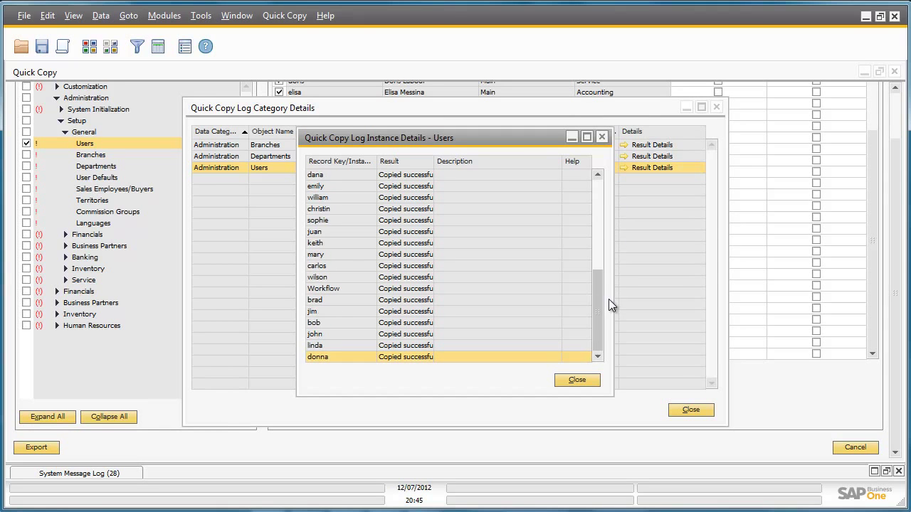
left_click(586, 380)
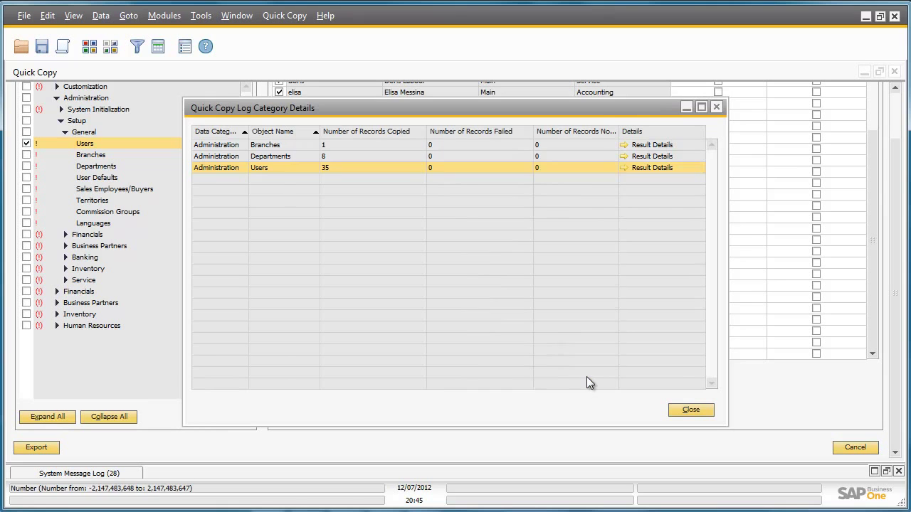
left_click(691, 410)
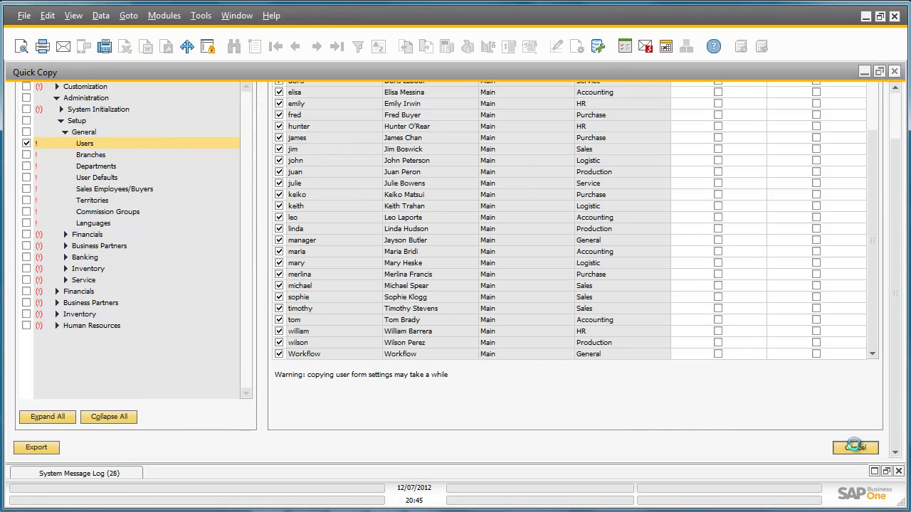
- Leave the current Quick Copy session and reopen Copy Data Between Companies
left_click(858, 447)
left_click(313, 374)
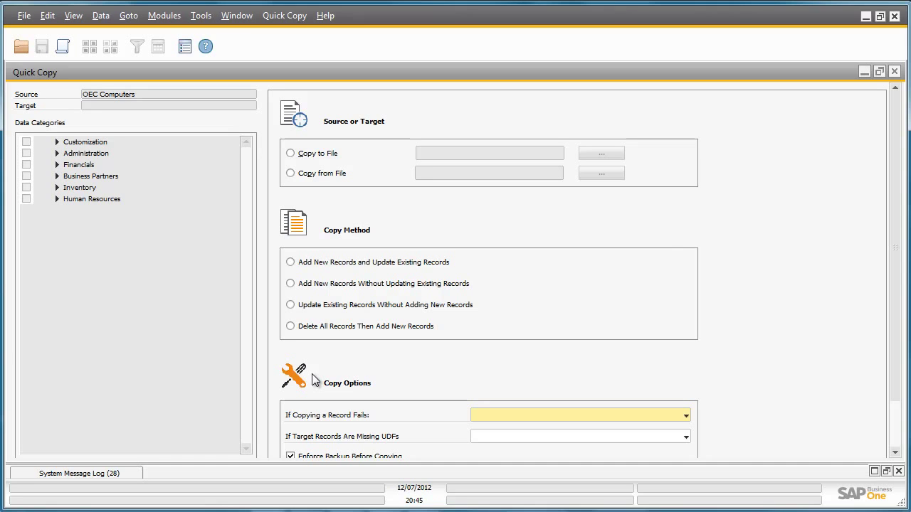
- Set Quick Copy to copy from the file companyA.qdf on the Desktop
left_click(291, 174)
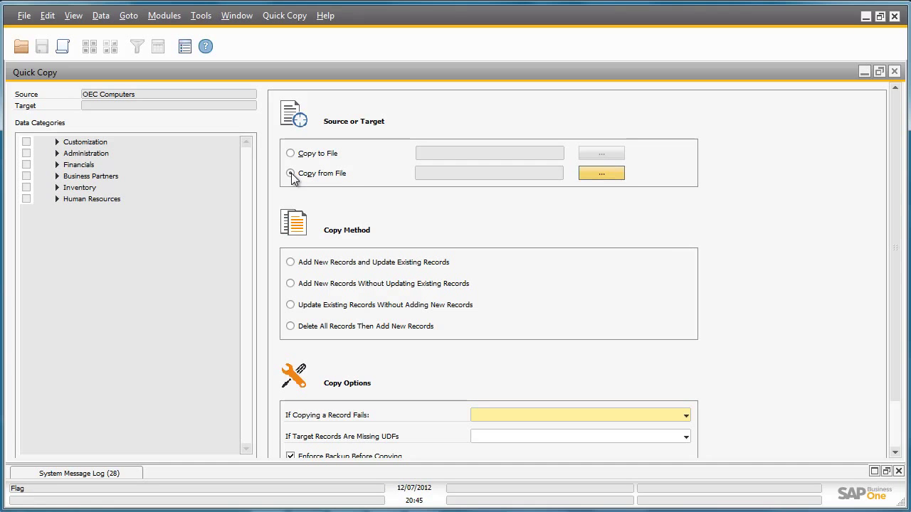
left_click(602, 174)
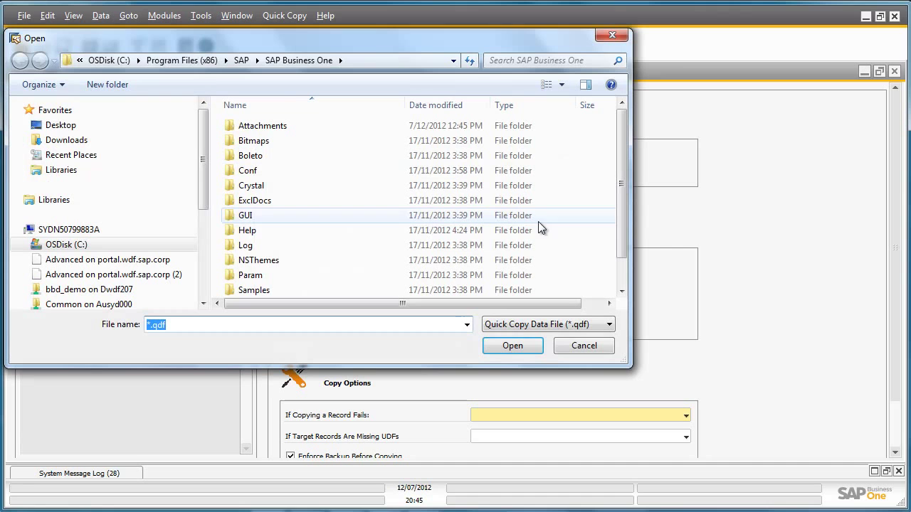
left_click(61, 126)
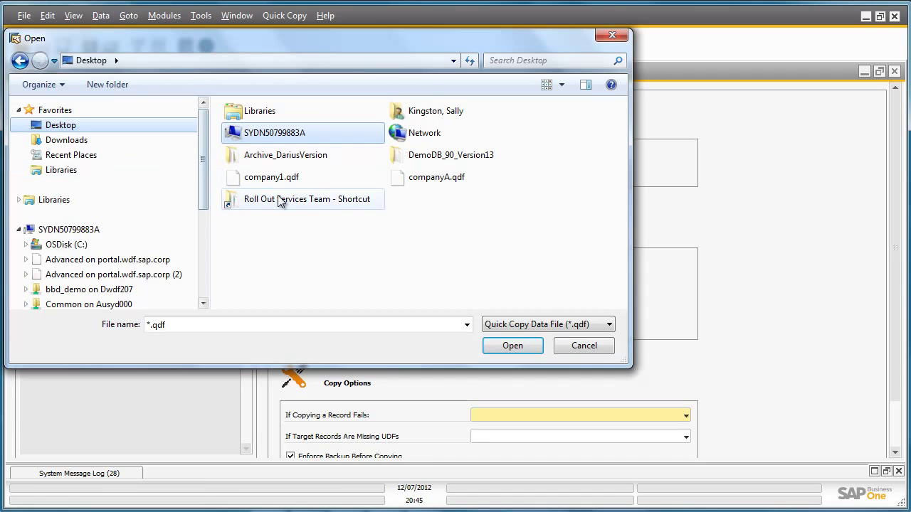
double_click(400, 176)
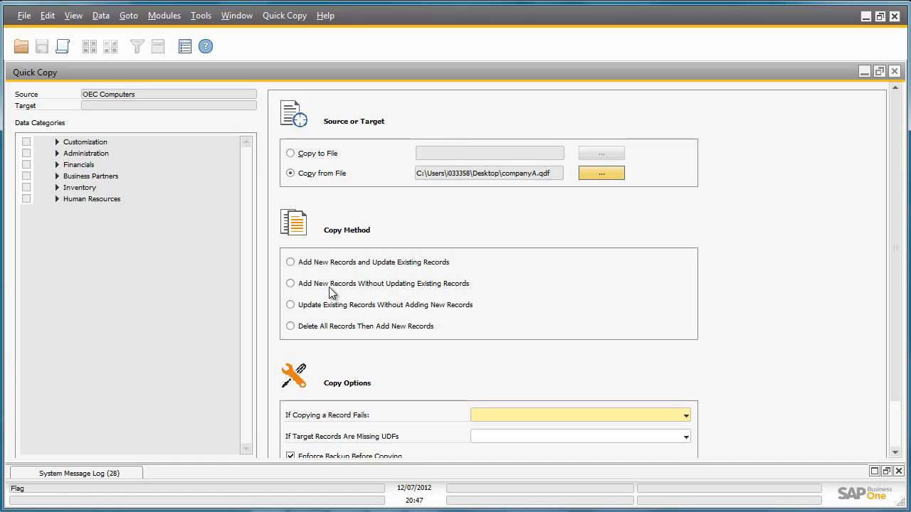
- Set the copy method to Add New Records and Update Existing Records, and failed records to Continue Copy Process
left_click(290, 262)
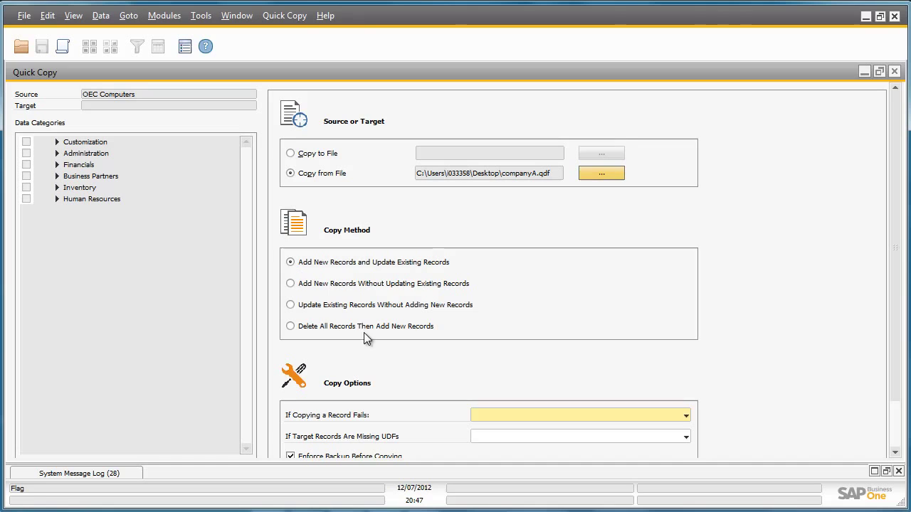
left_click(686, 415)
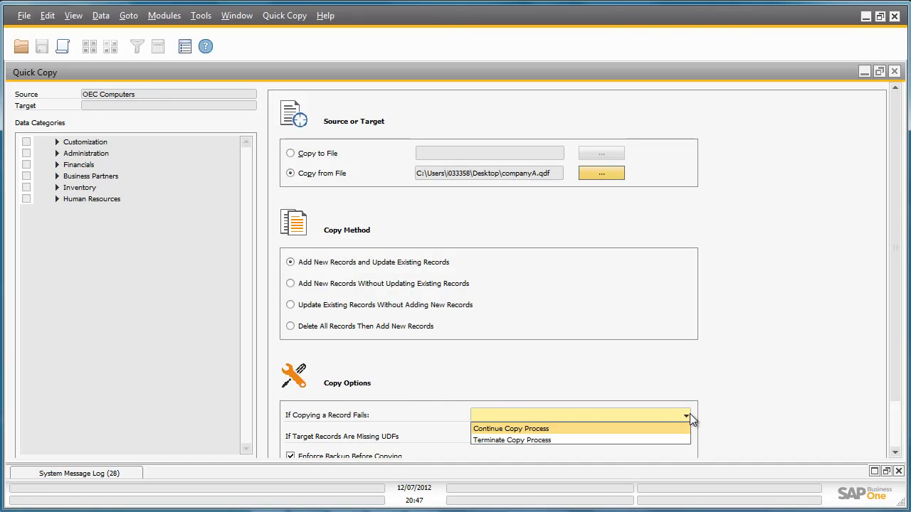
left_click(682, 427)
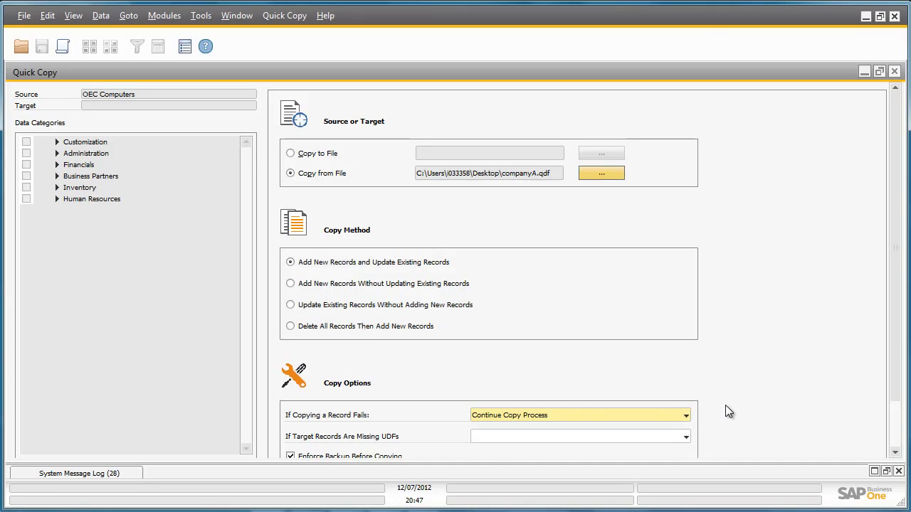
- Close the Quick Copy session and the Implementation Tasks window
left_click(895, 72)
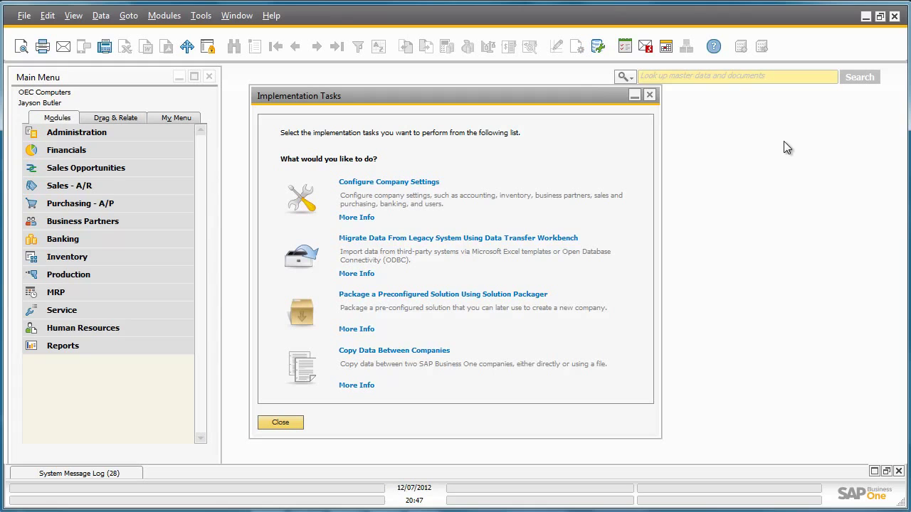
left_click(649, 96)
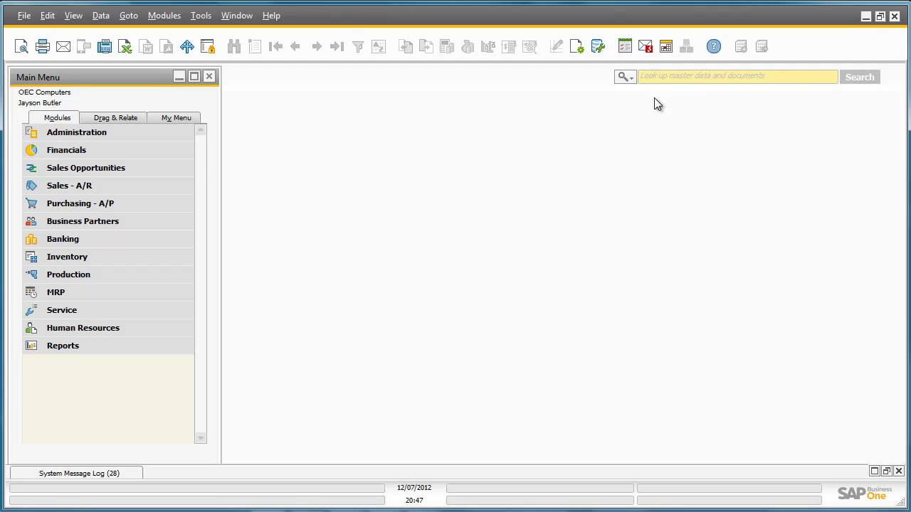
- Open the Implementation Project from Administration, System Initialization, Implementation Center, maximized and in its editing view
left_click(150, 136)
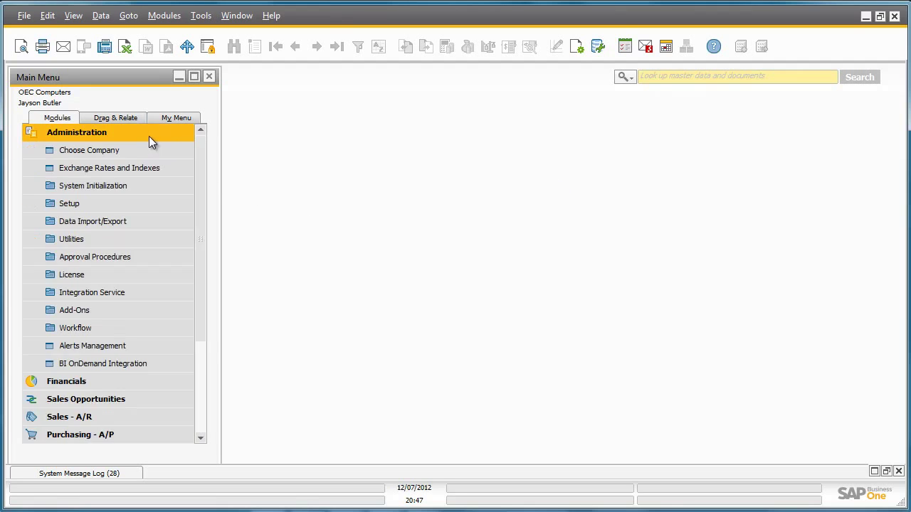
left_click(146, 185)
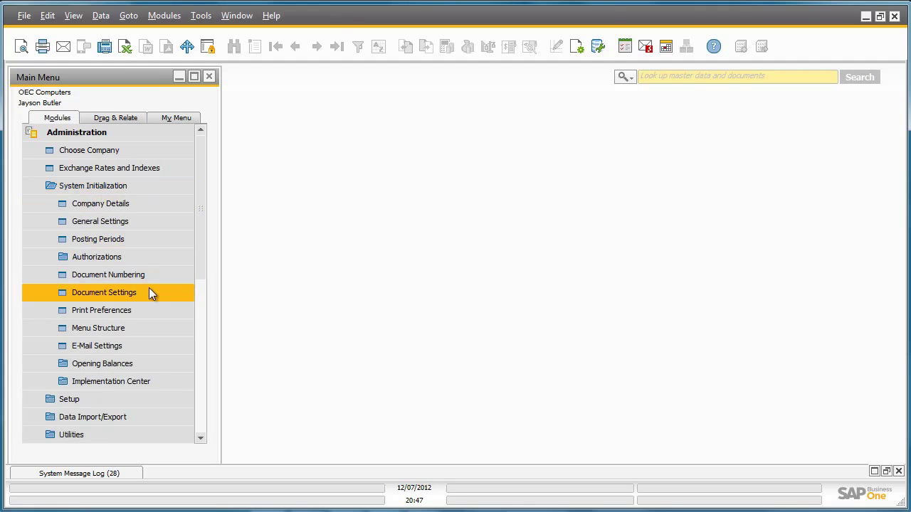
left_click(152, 382)
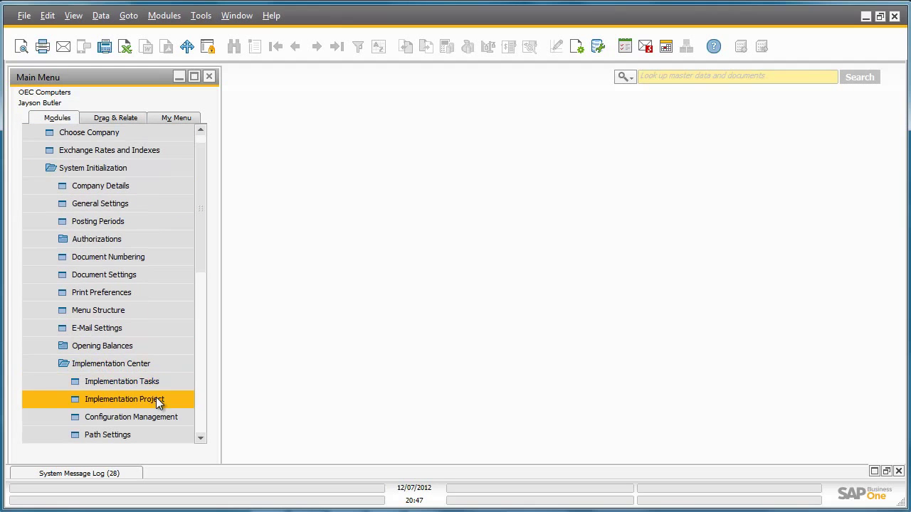
left_click(156, 398)
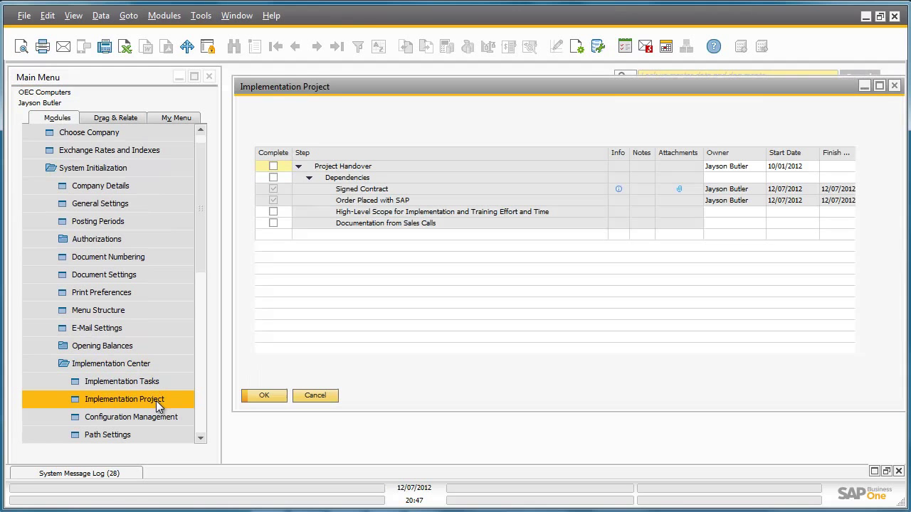
left_click(880, 87)
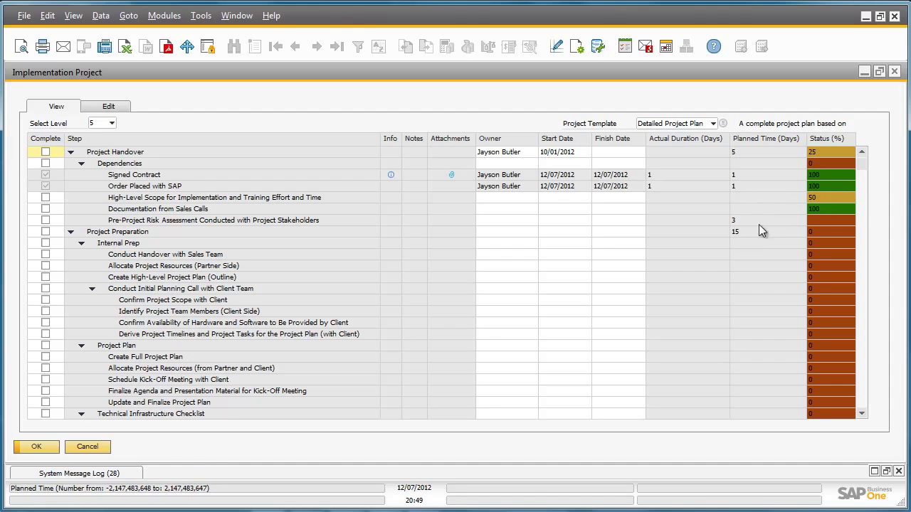
left_click(110, 107)
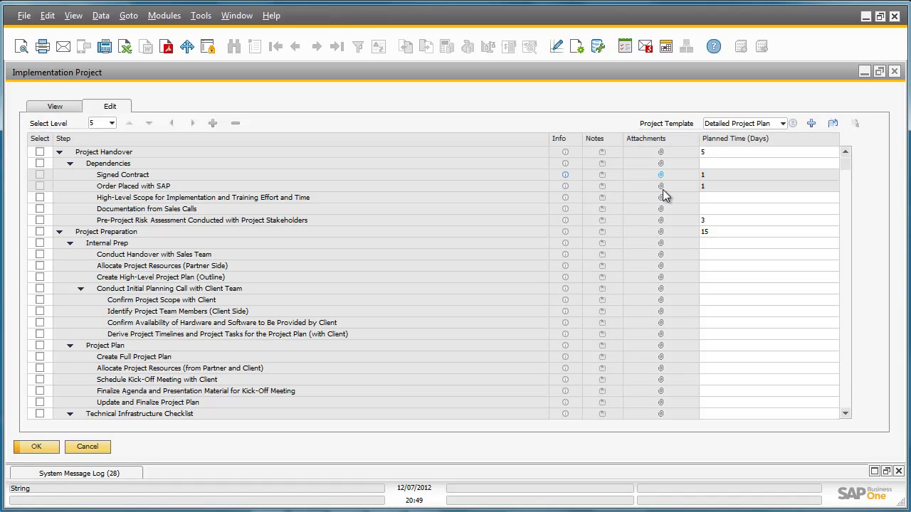
- Look at the description and notes windows for the Documentation from Sales Calls step, closing each without entries
left_click(564, 209)
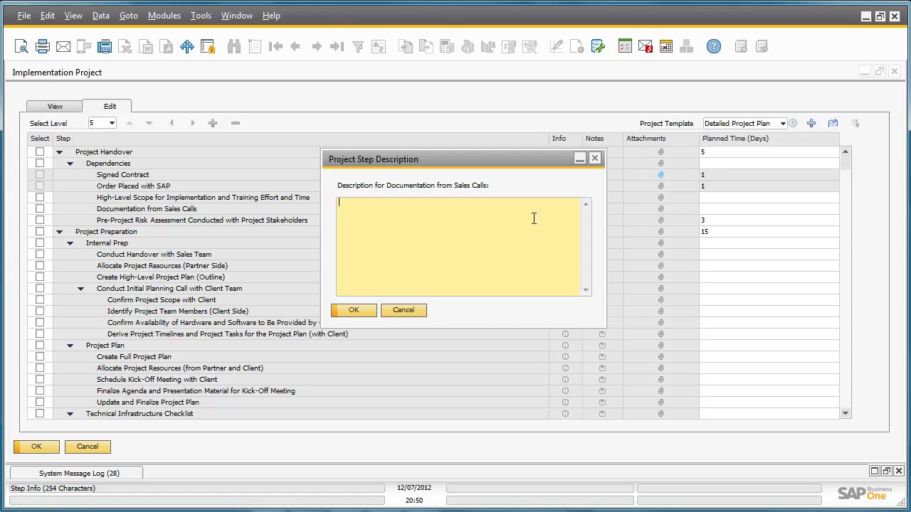
left_click(596, 159)
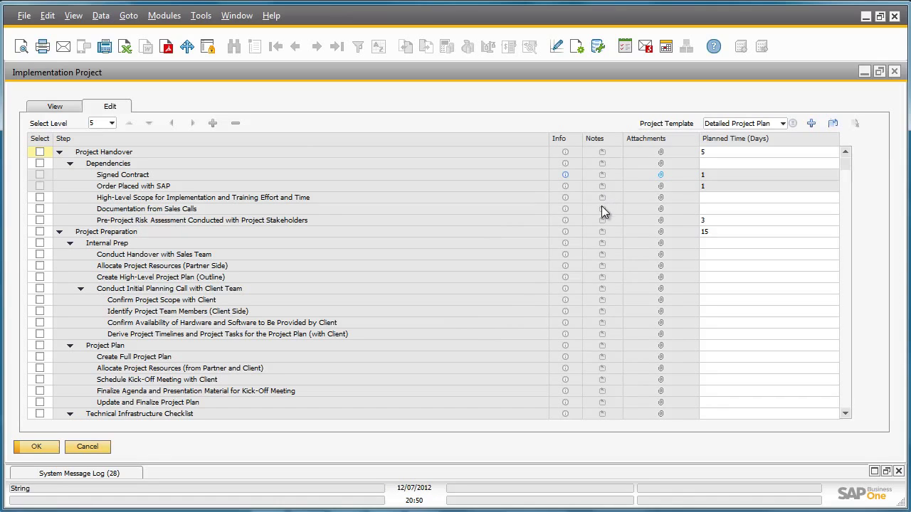
left_click(601, 208)
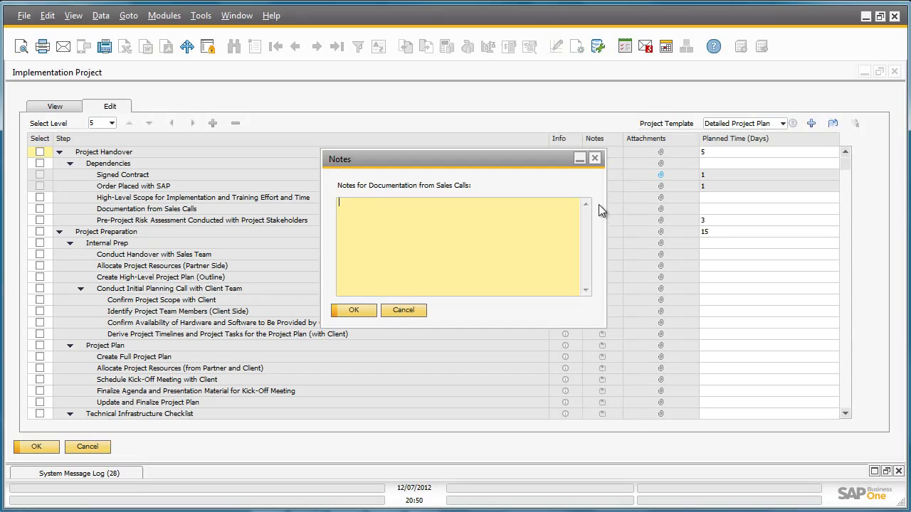
left_click(596, 158)
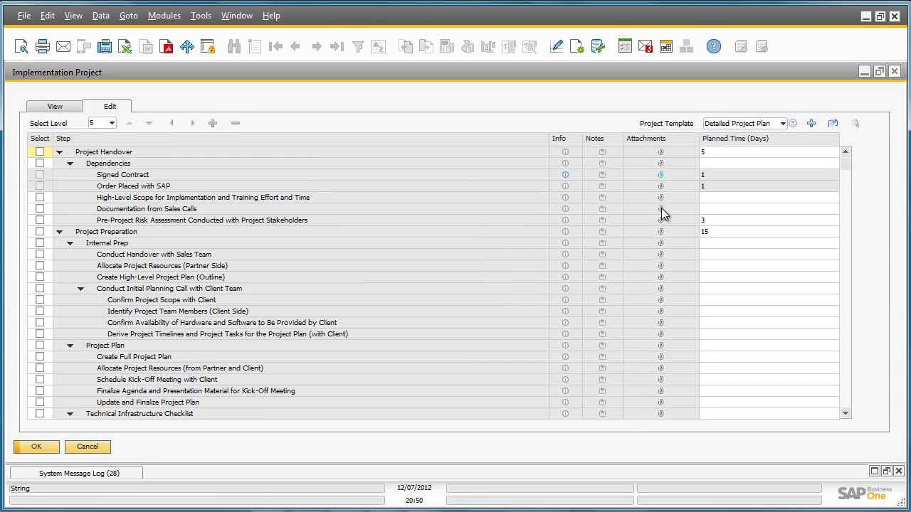
- Add a new project template named OEC Computers
left_click(782, 124)
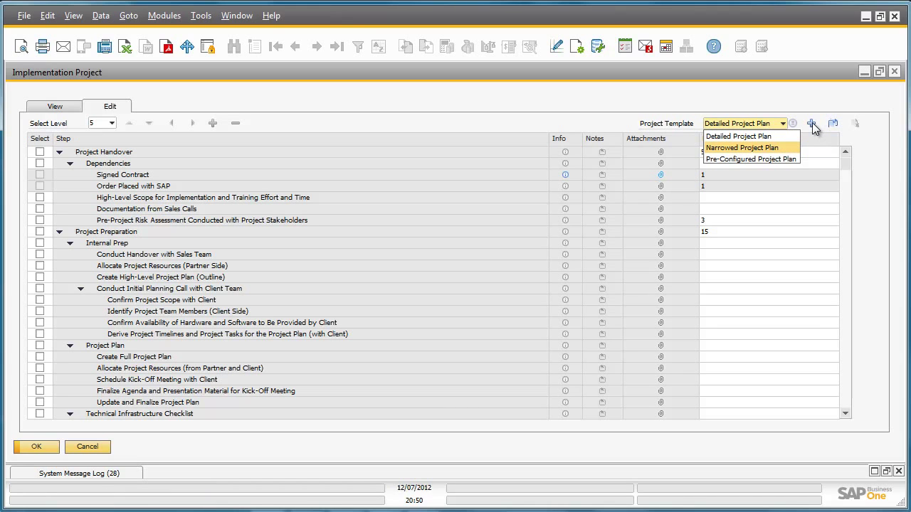
left_click(812, 125)
left_click(812, 123)
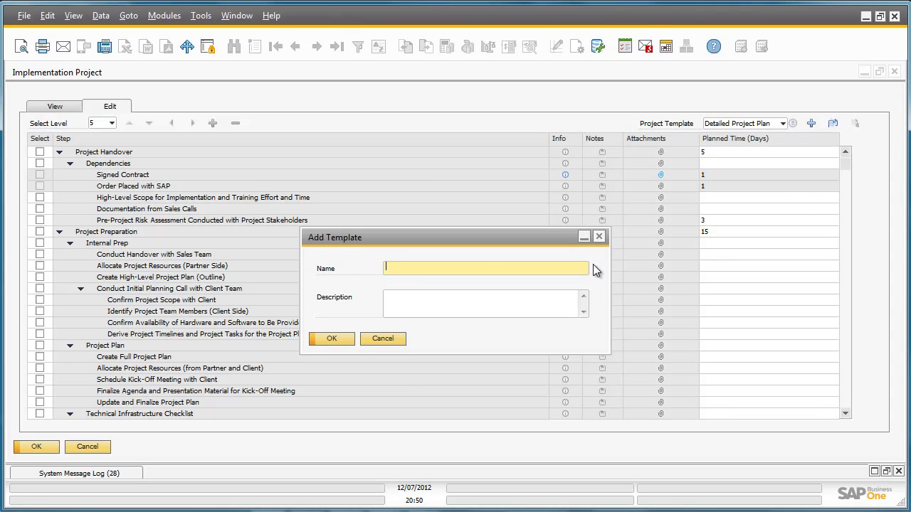
type("OEC Computers")
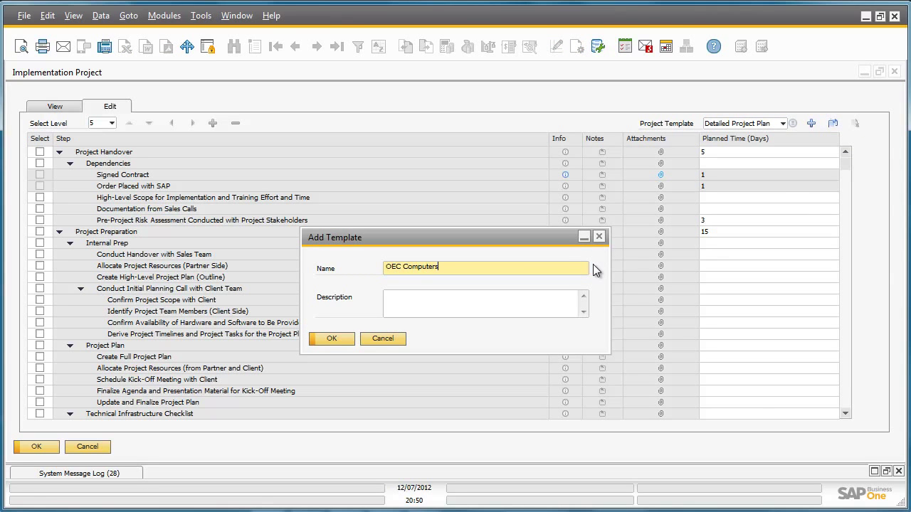
left_click(334, 339)
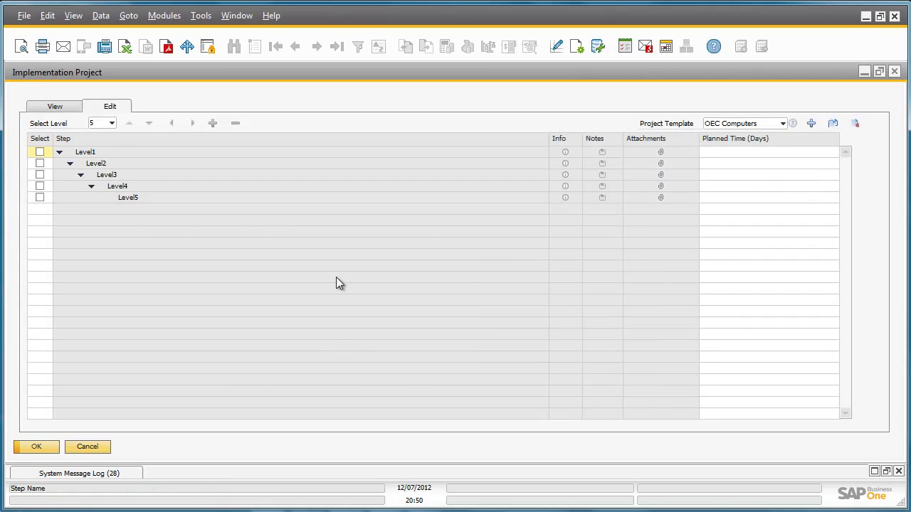
- Add a step named General Settings at the same level as Level1 in the template
left_click(40, 152)
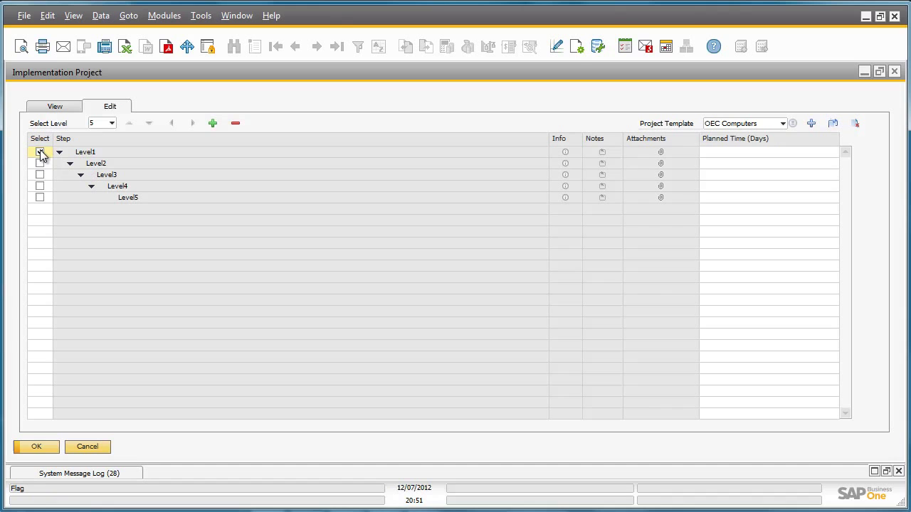
left_click(212, 124)
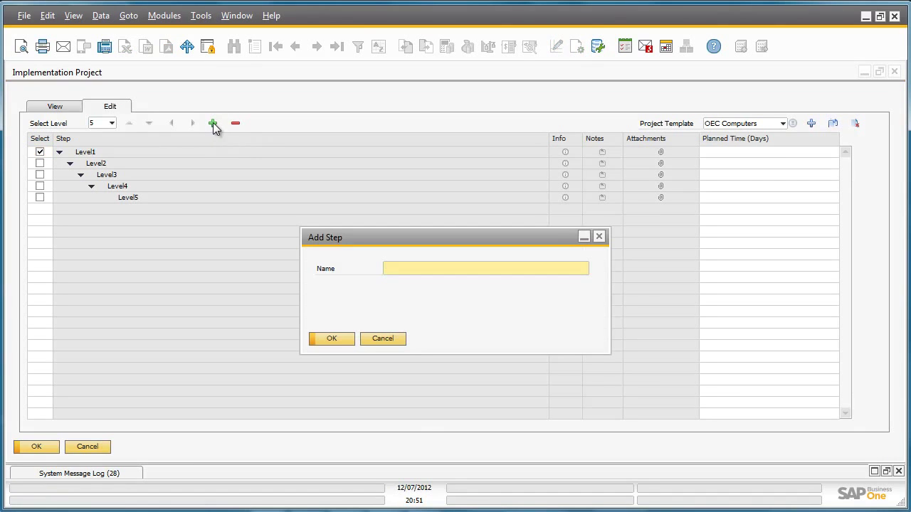
type("Gener")
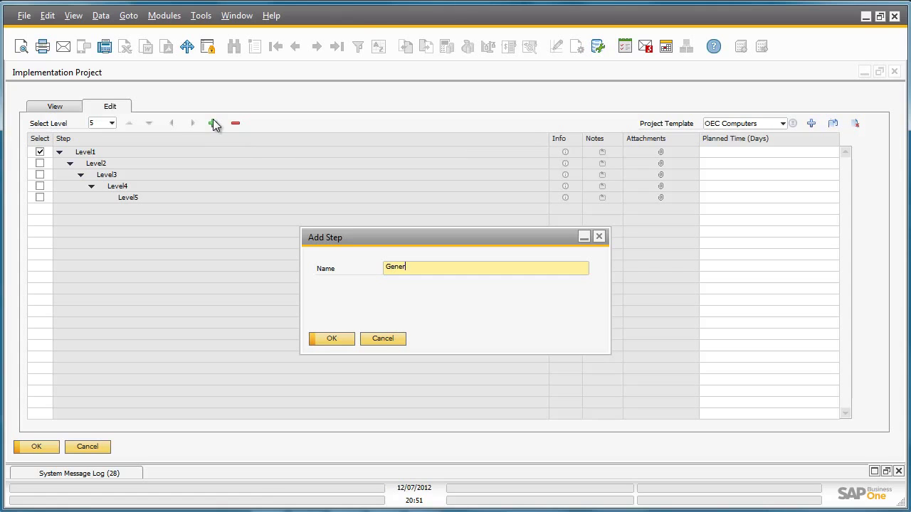
type("al Settings")
left_click(331, 337)
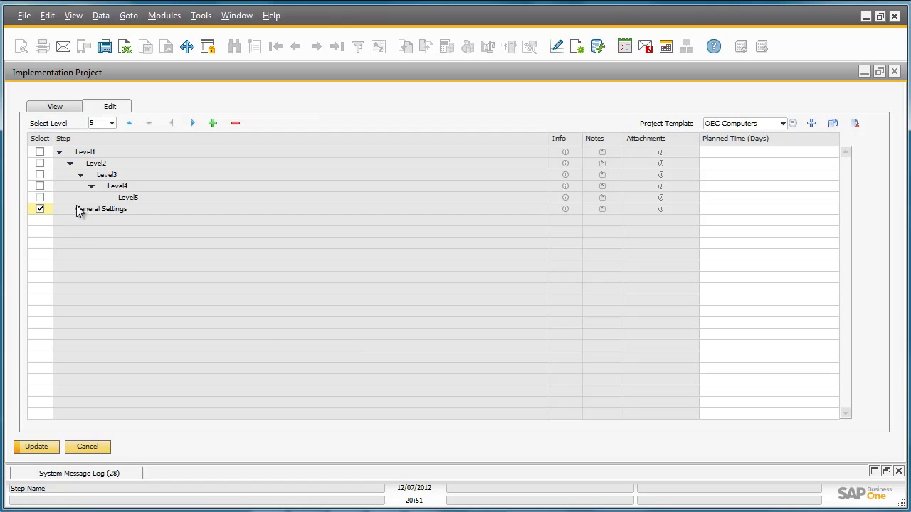
- Add a step named Define user settings at the same level as General Settings
left_click(214, 125)
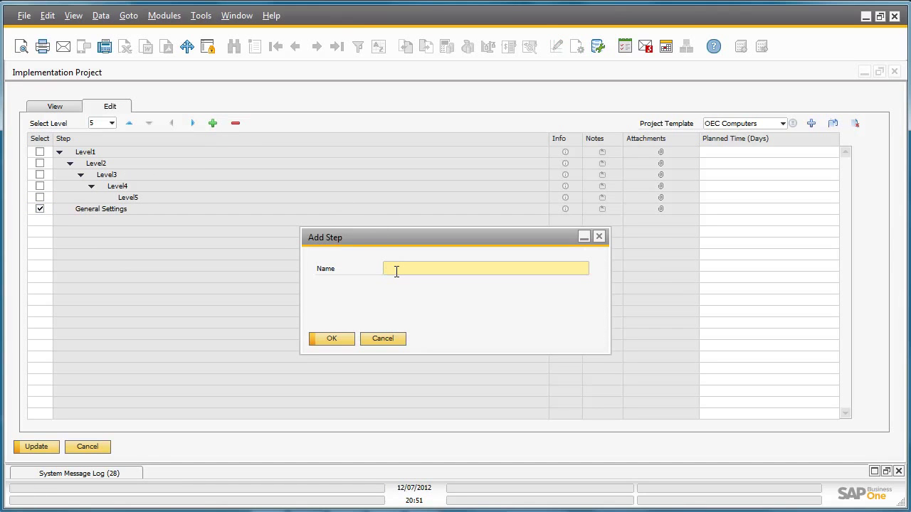
type("Define user settings")
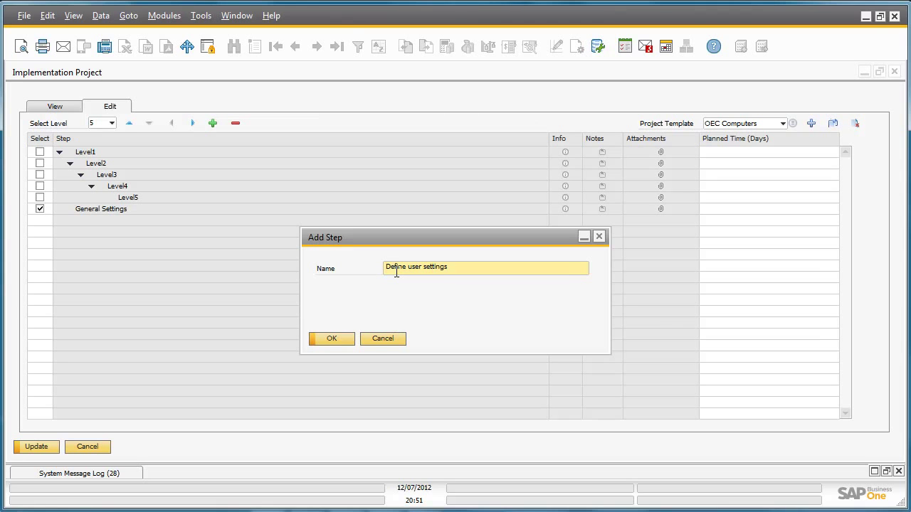
left_click(343, 340)
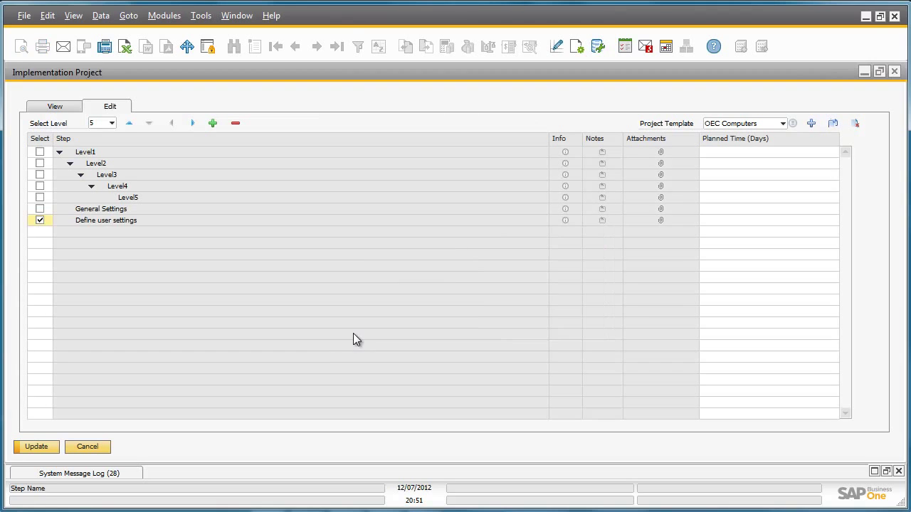
- Link the Define user settings step to Users under Administration, Setup, General
right_click(101, 224)
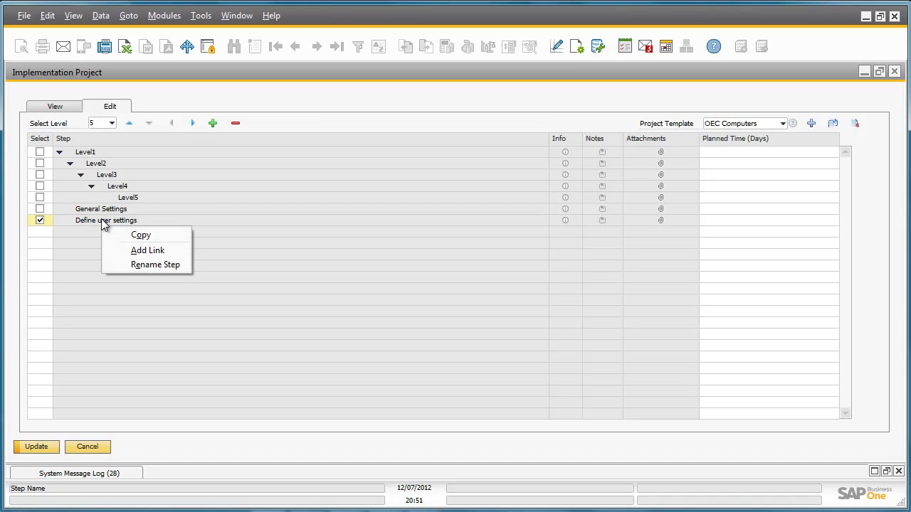
left_click(140, 251)
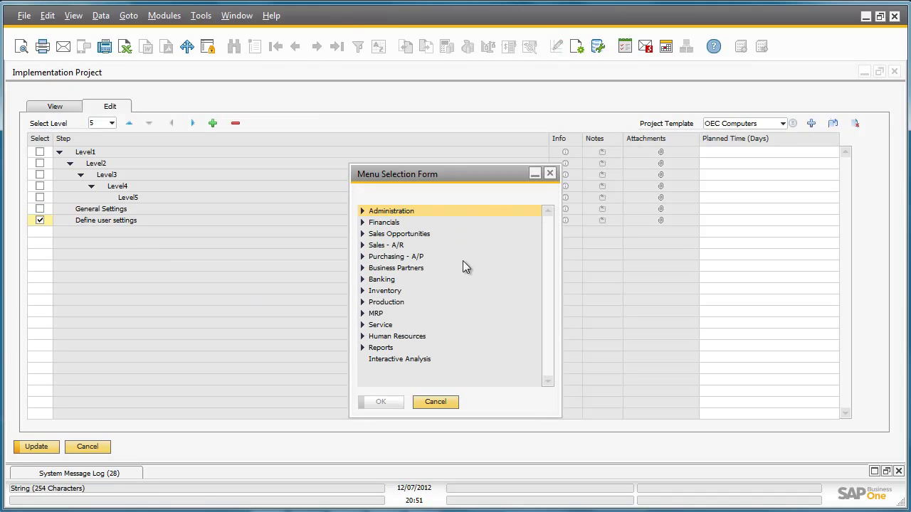
left_click(362, 211)
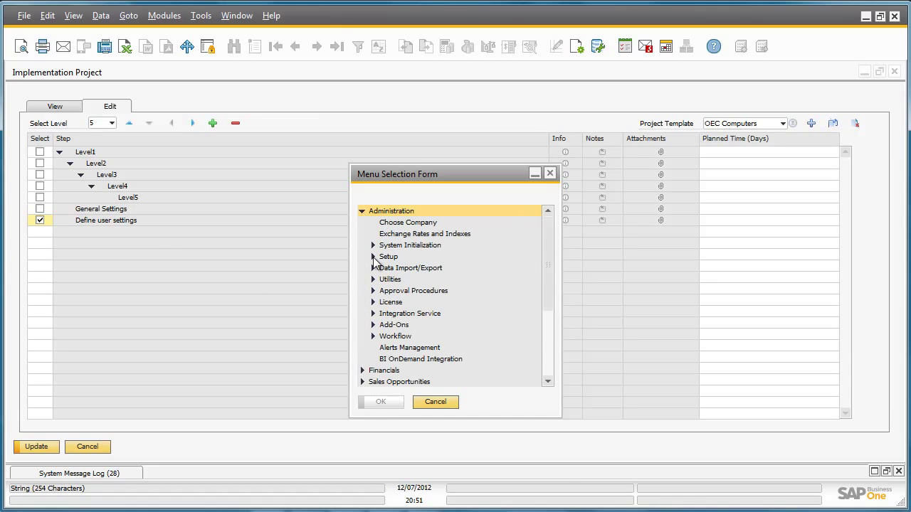
left_click(373, 257)
left_click(384, 268)
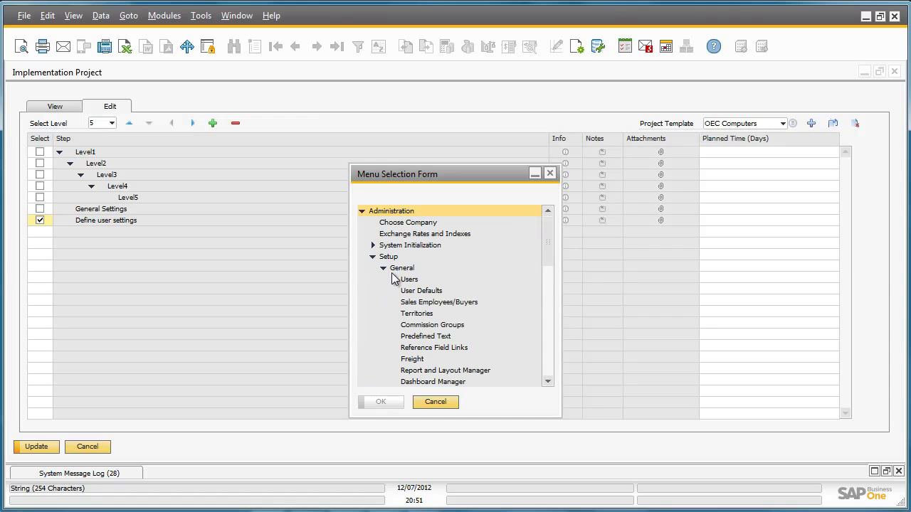
left_click(410, 280)
left_click(382, 402)
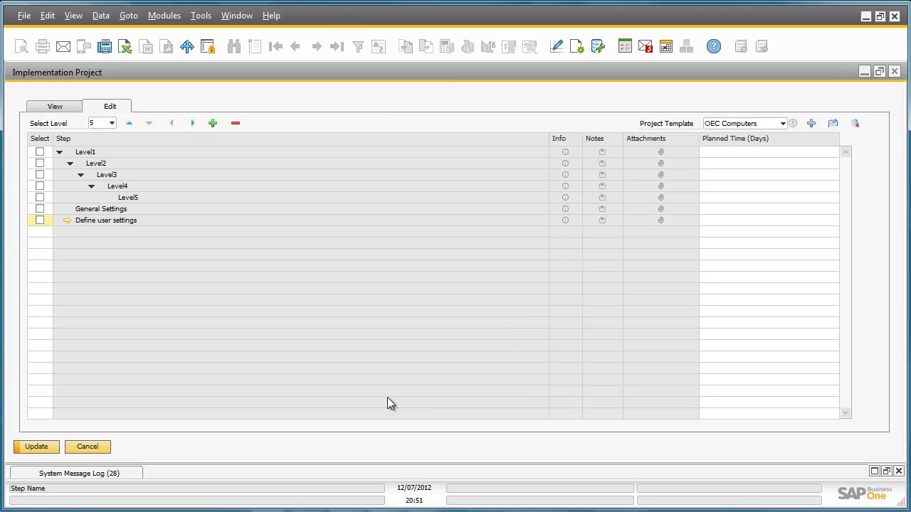
- Check that the Define user settings link opens the Users setup, close it, and nest the step under General Settings
left_click(67, 222)
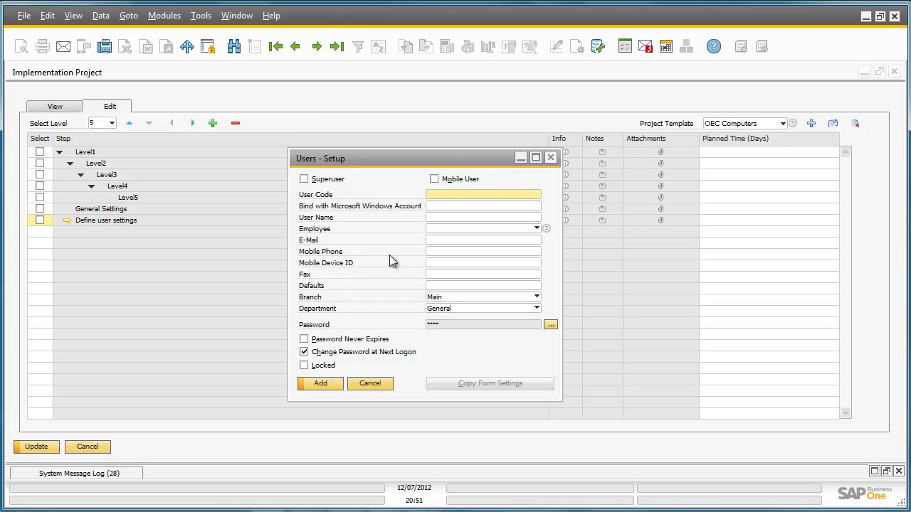
left_click(550, 157)
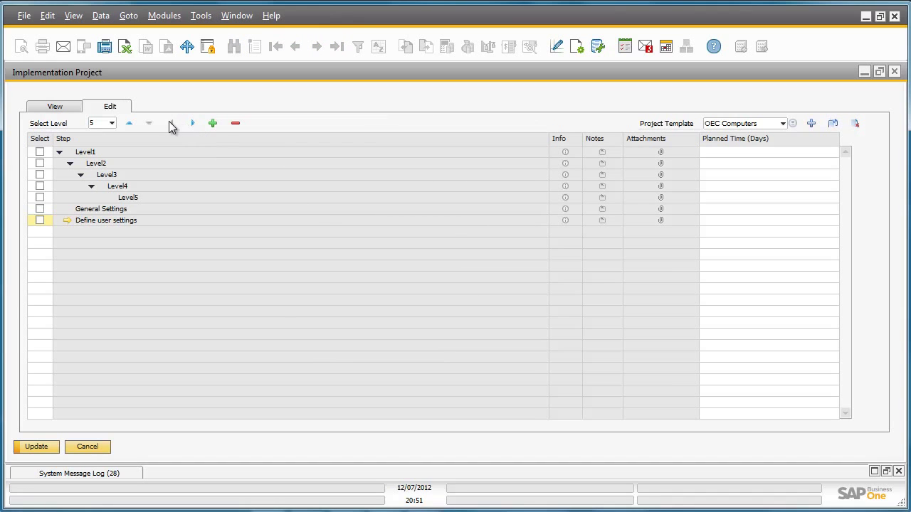
left_click(194, 123)
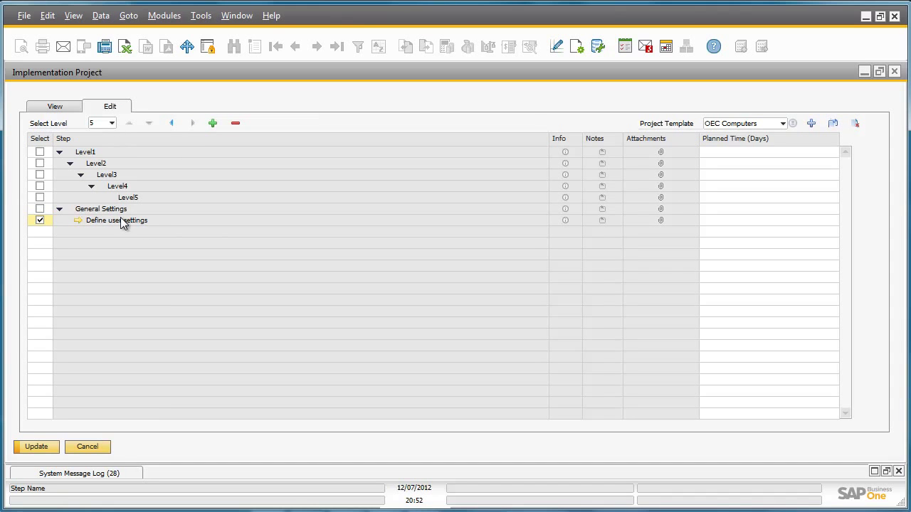
left_click(112, 121)
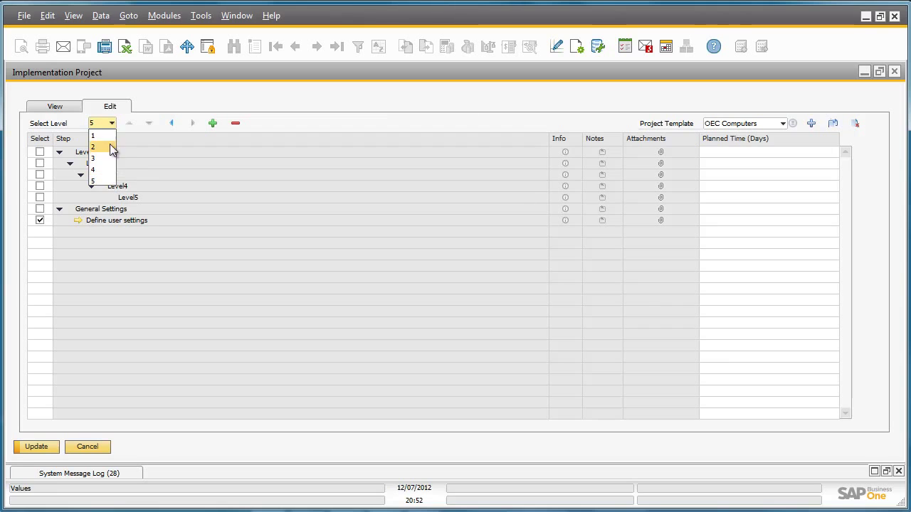
left_click(147, 144)
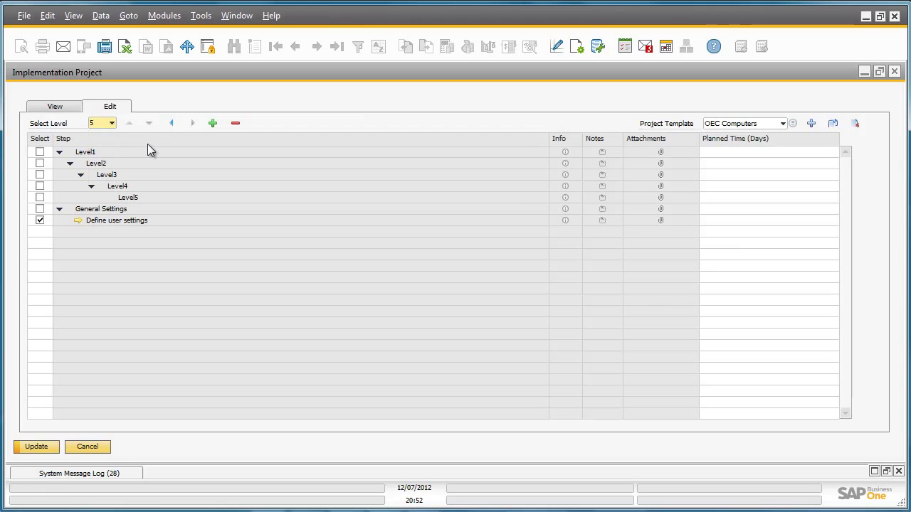
- Switch the project template to Detailed Project Plan and save the pending changes to OEC Computers
left_click(782, 125)
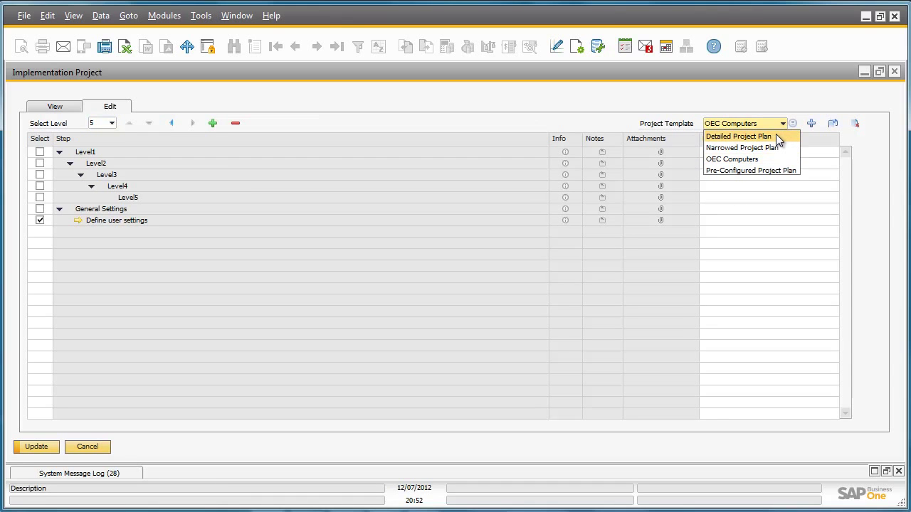
left_click(775, 136)
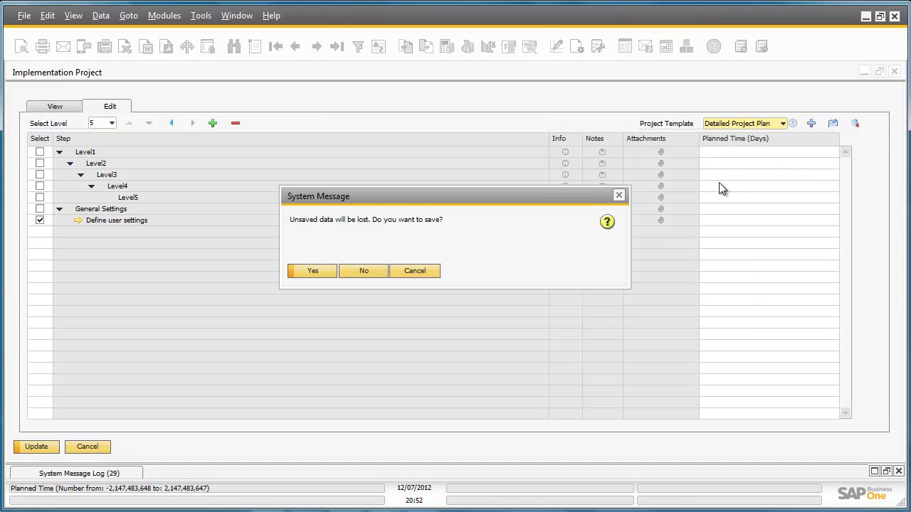
left_click(313, 271)
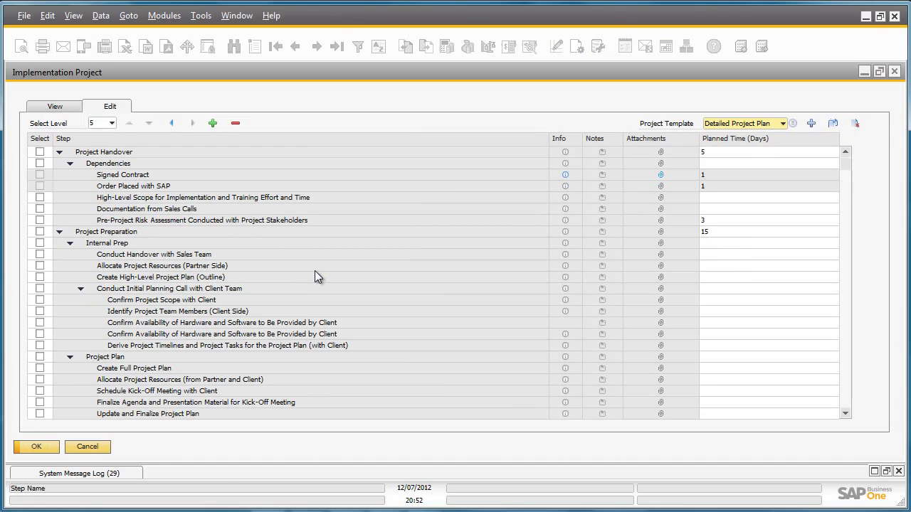
- Duplicate the Detailed Project Plan template under the name Detailed Project Plan - OEC
left_click(833, 124)
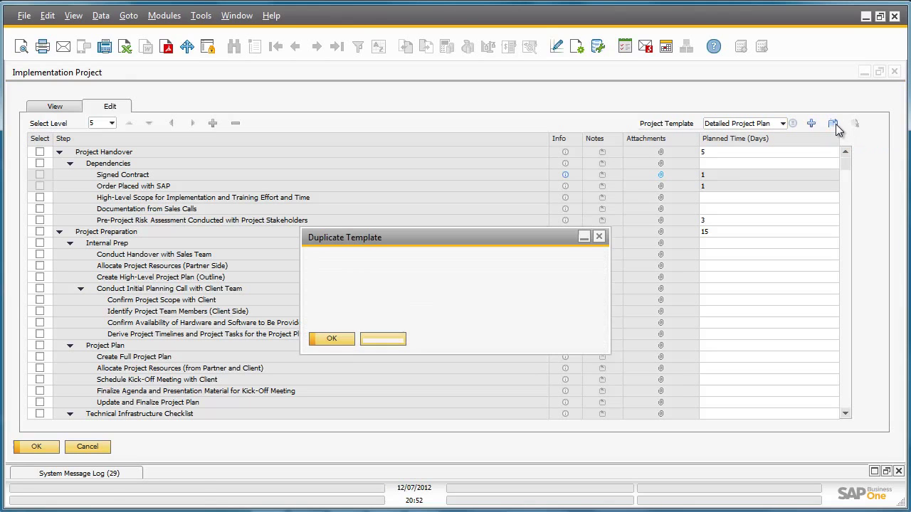
key("End")
key("BackSpace")
key("BackSpace")
key("BackSpace")
type("EC")
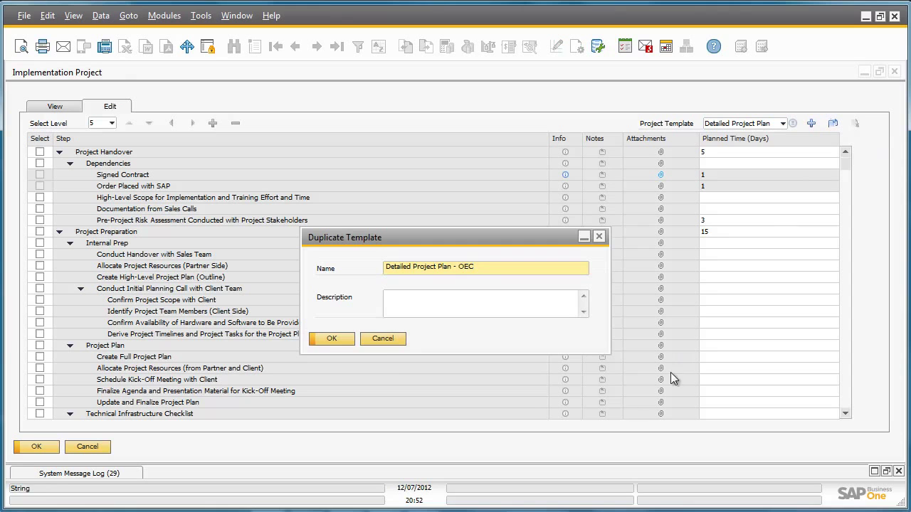
left_click(342, 337)
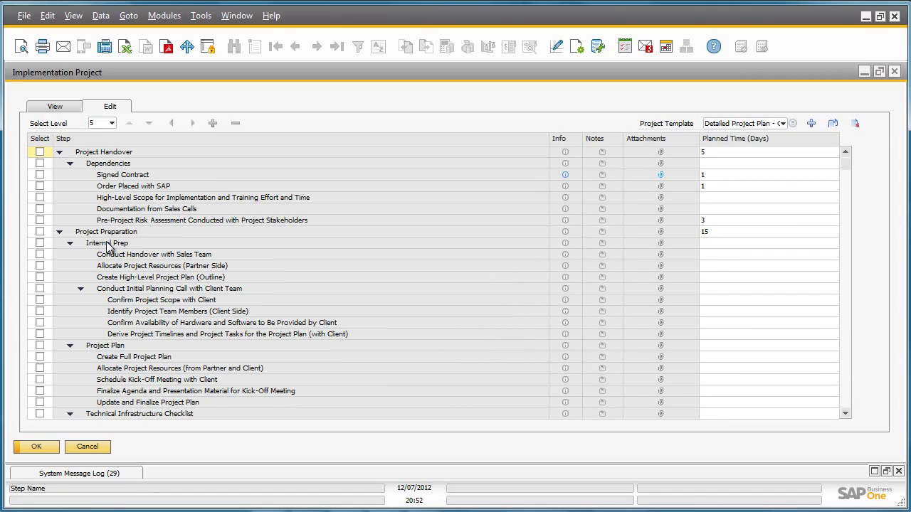
left_click(40, 186)
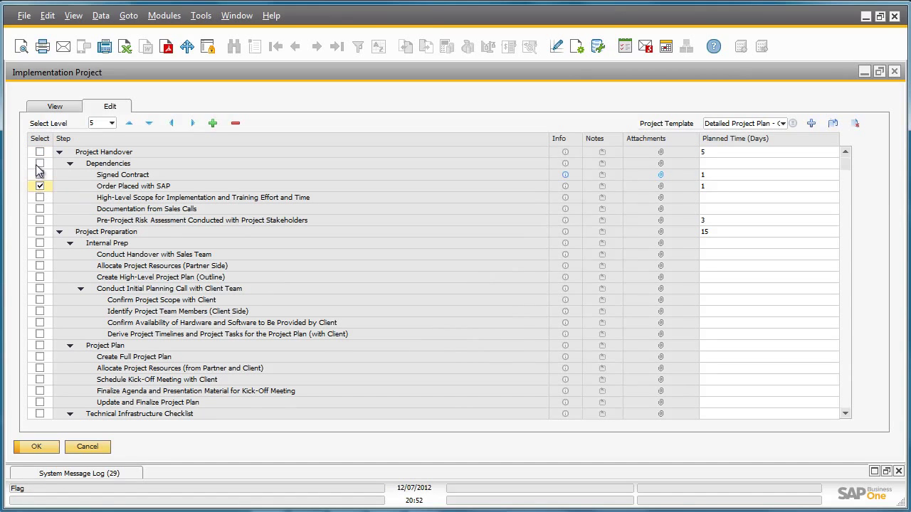
left_click(213, 124)
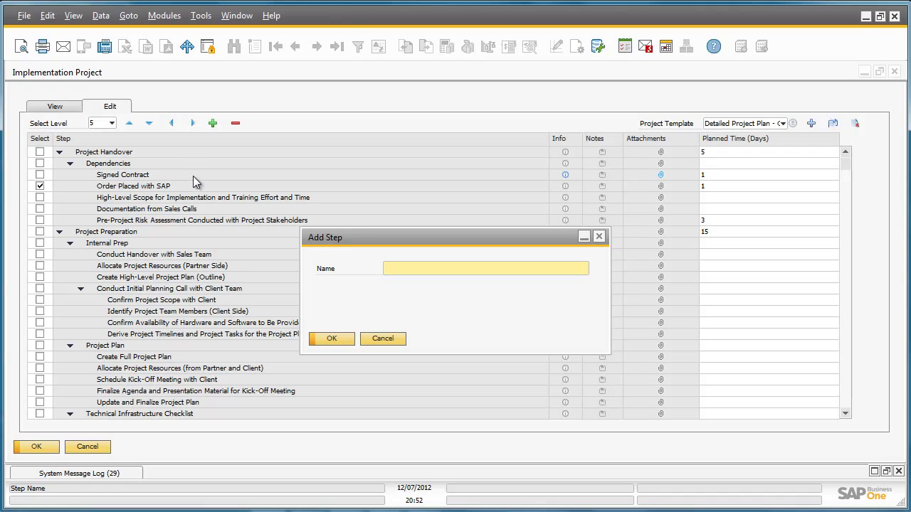
left_click(599, 237)
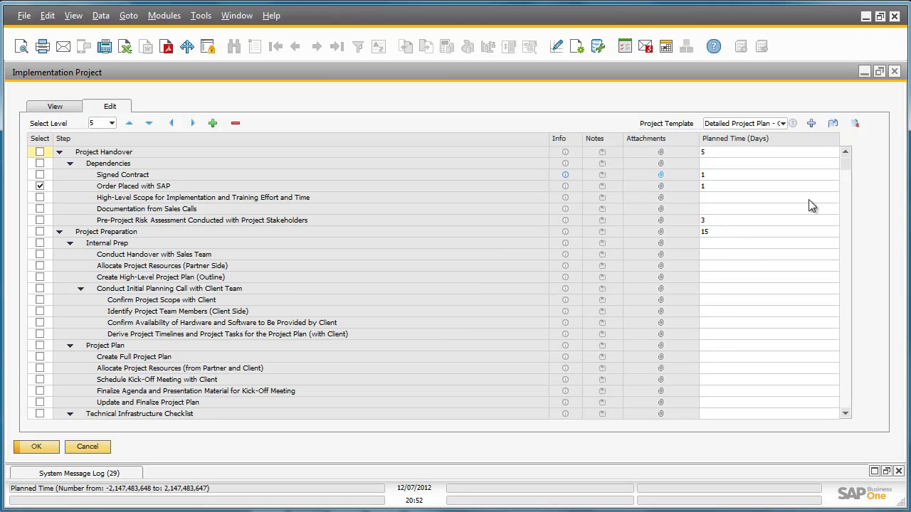
- Close the implementation project and save the current configuration settings in Configuration Management under the recommended name 2012_12_07_2054
left_click(894, 73)
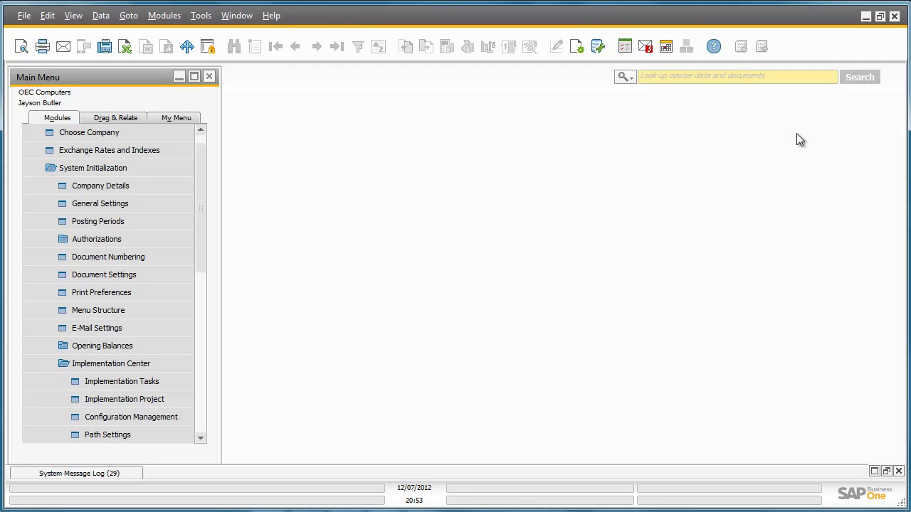
left_click(185, 418)
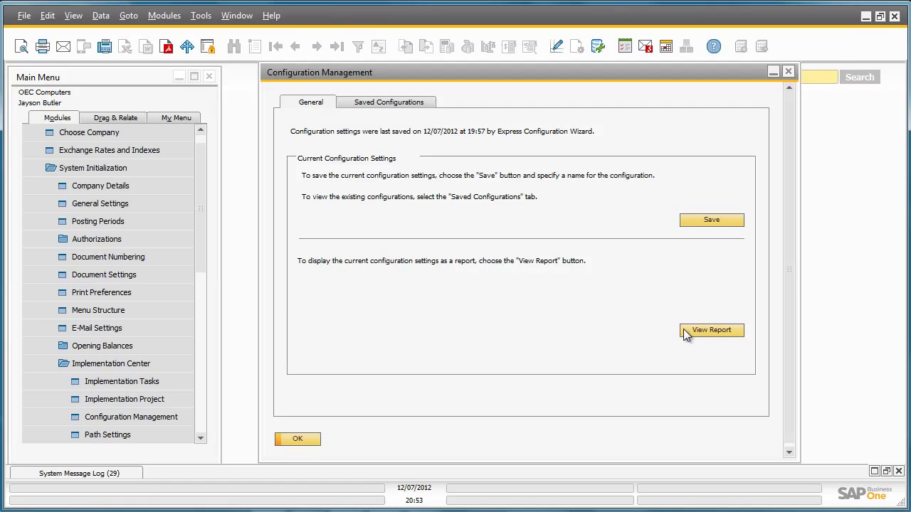
left_click(736, 225)
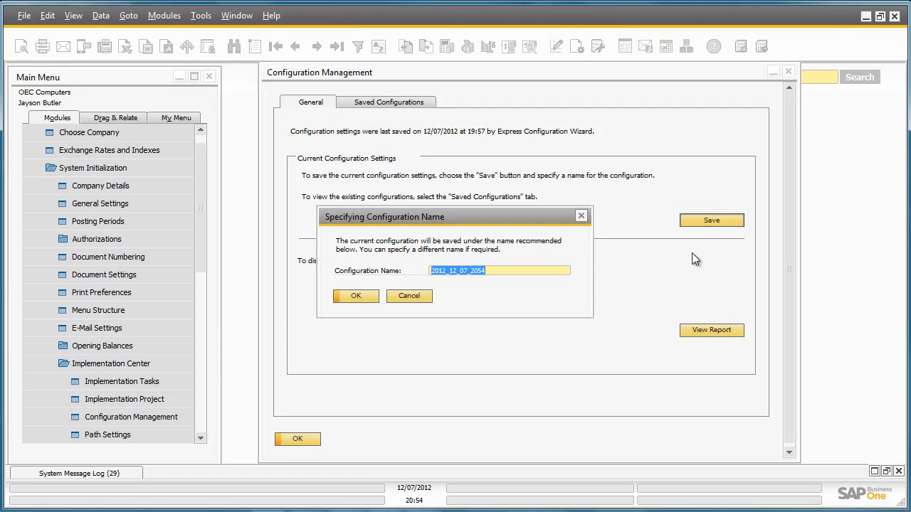
left_click(356, 294)
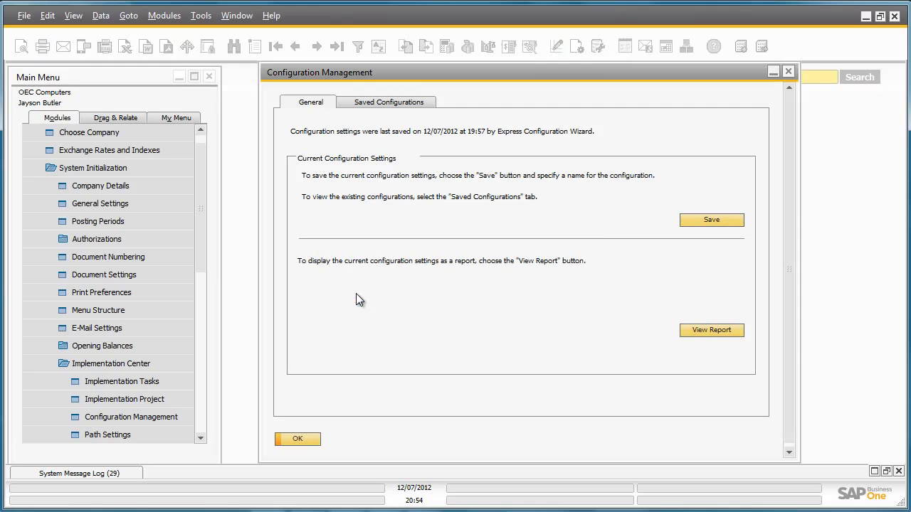
left_click(306, 440)
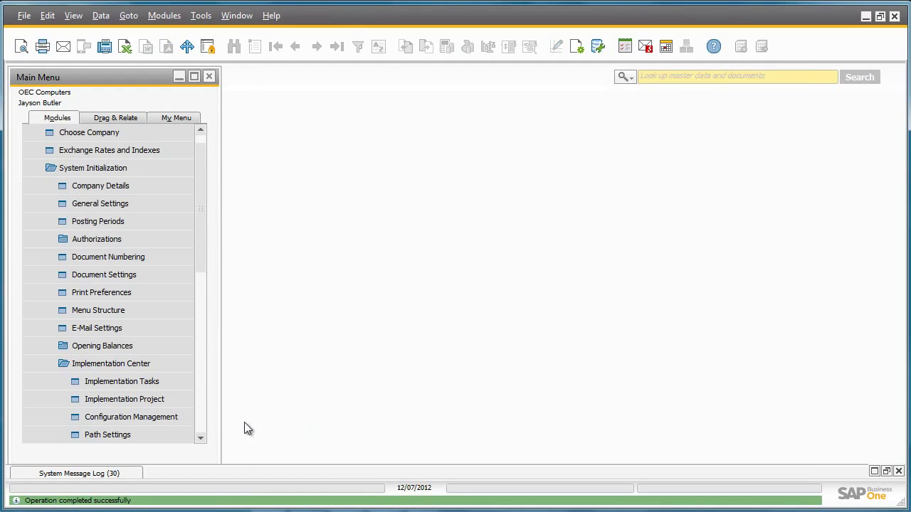
- Start the Express Configuration Wizard through Configure Company Settings and replace the company's street address
left_click(167, 384)
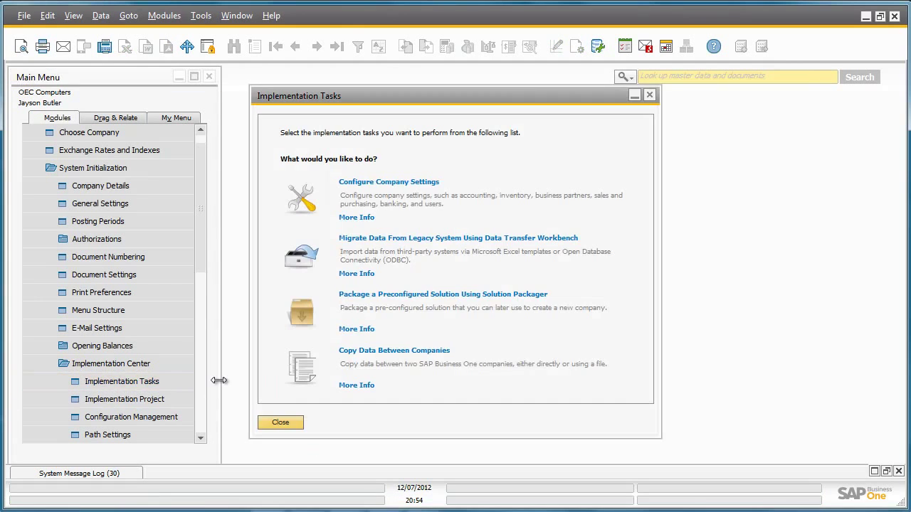
left_click(314, 204)
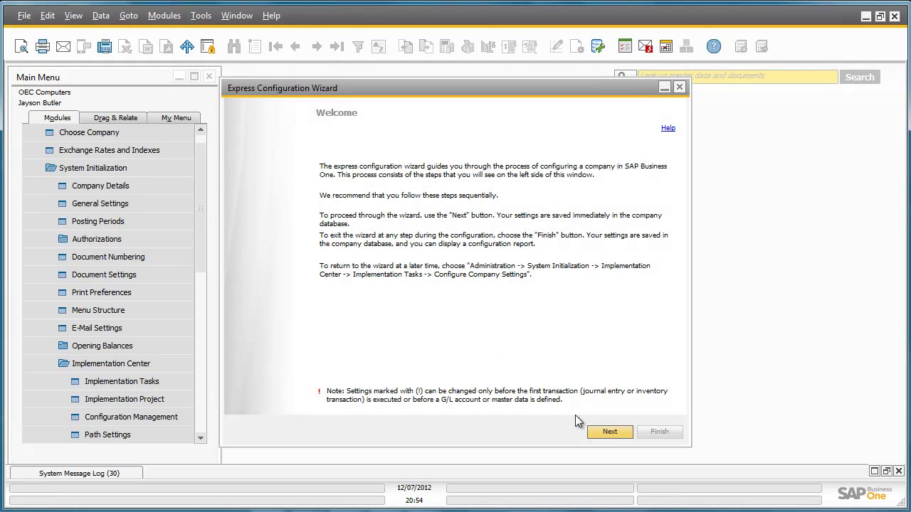
left_click(610, 431)
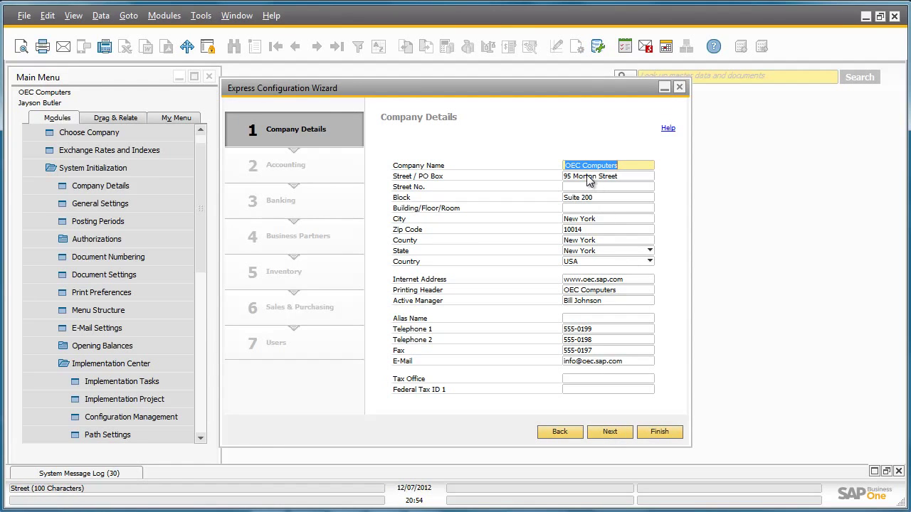
key("Tab")
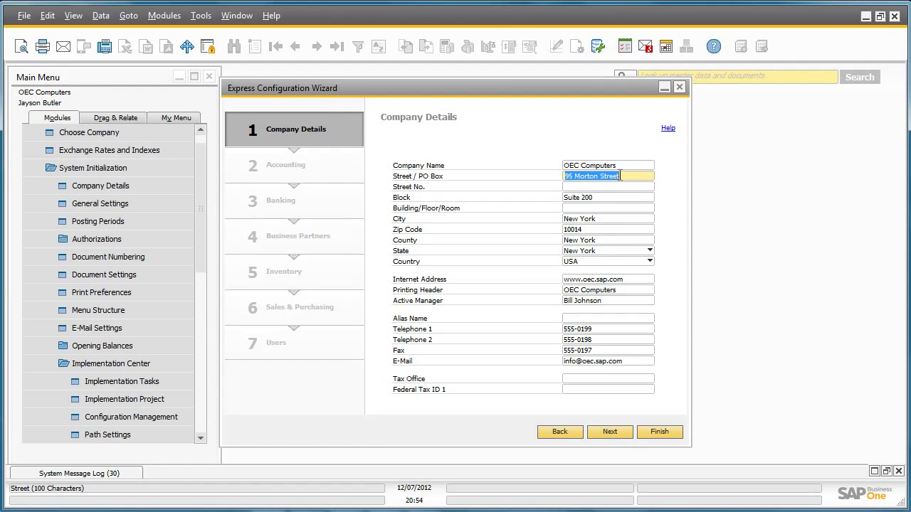
type("34 Field Street")
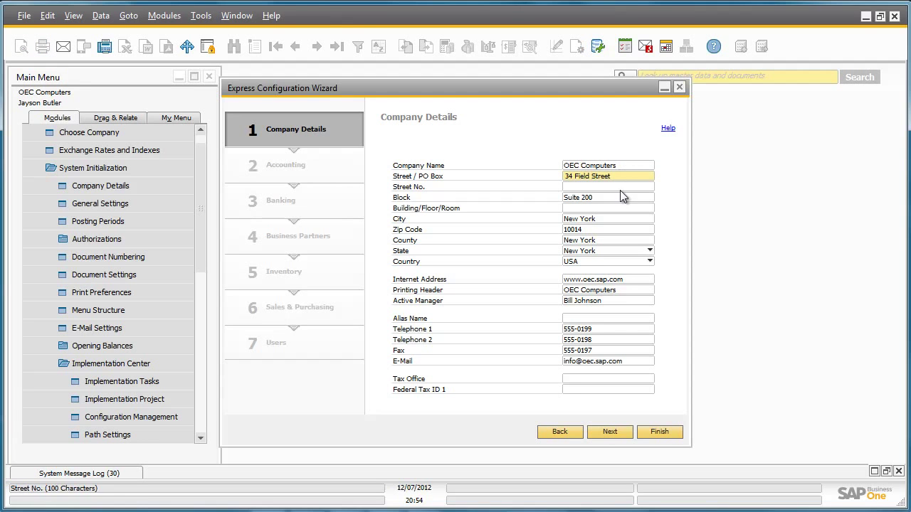
- Replace the suite number in the company's Block field, then finish and close the Express Configuration Wizard
left_click(587, 197)
left_click_drag(565, 197, 584, 193)
left_click(590, 197)
key("BackSpace")
key("BackSpace")
key("BackSpace")
type("18")
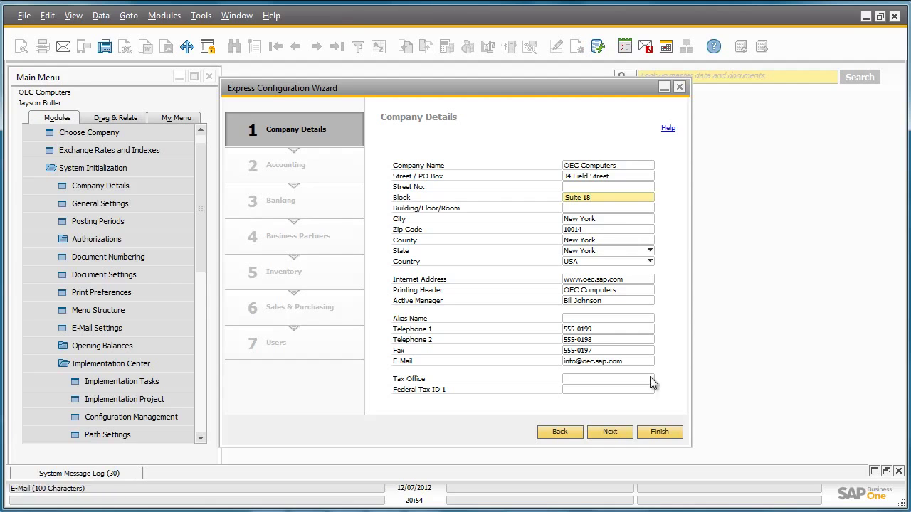
left_click(668, 433)
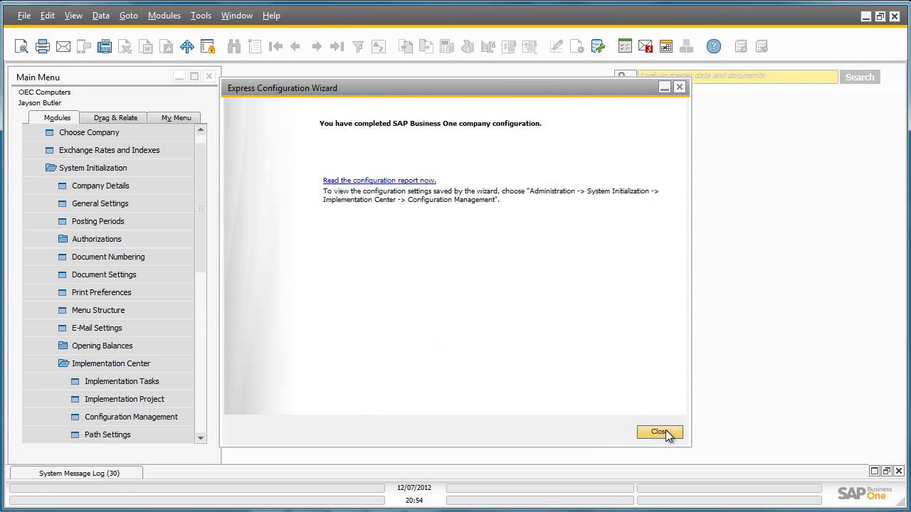
left_click(660, 432)
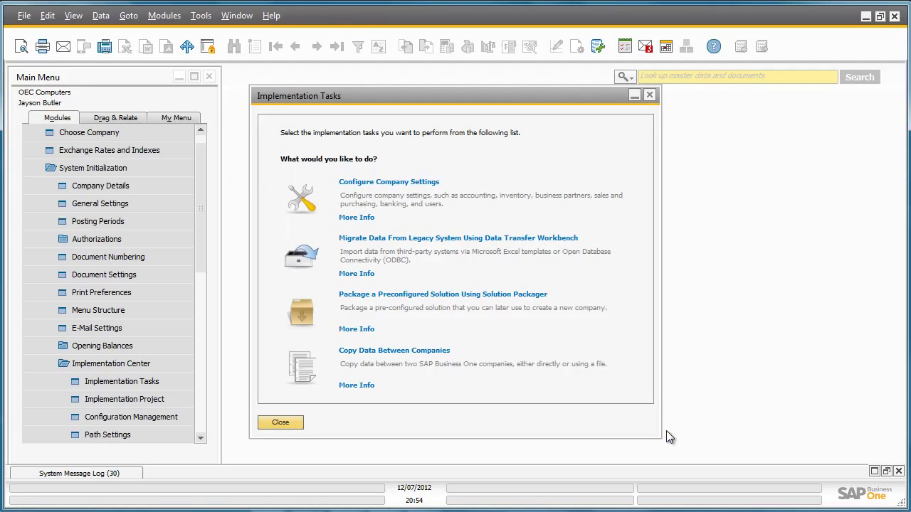
- Generate a report in Configuration Management comparing the saved configuration 2012_10_07_1300 with the current configuration
left_click(181, 416)
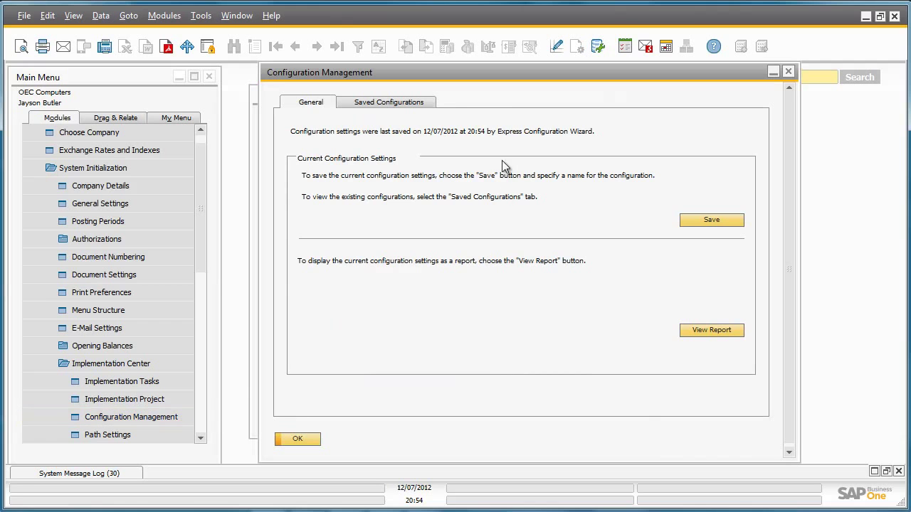
left_click(430, 105)
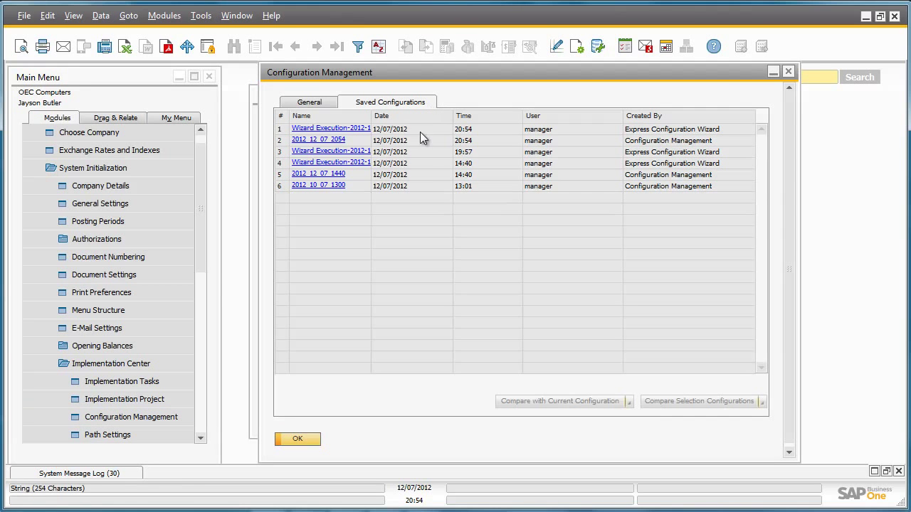
left_click(280, 186)
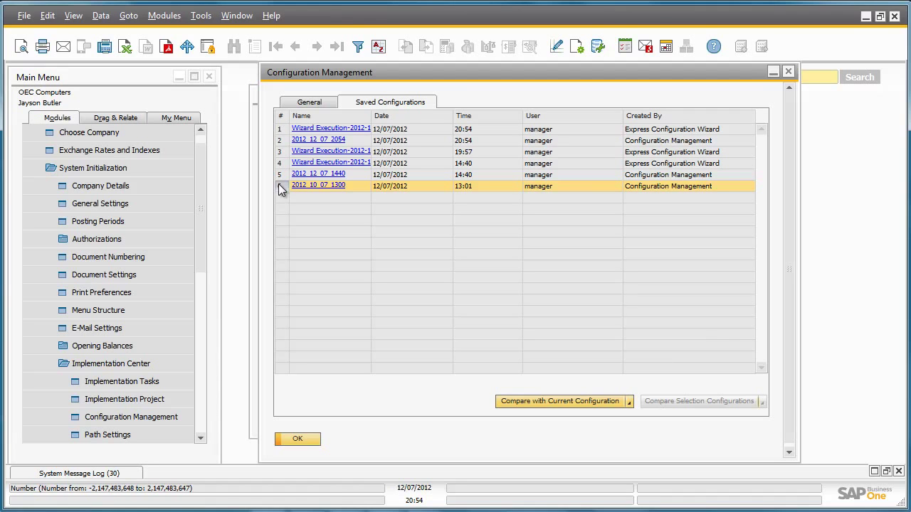
left_click(629, 402)
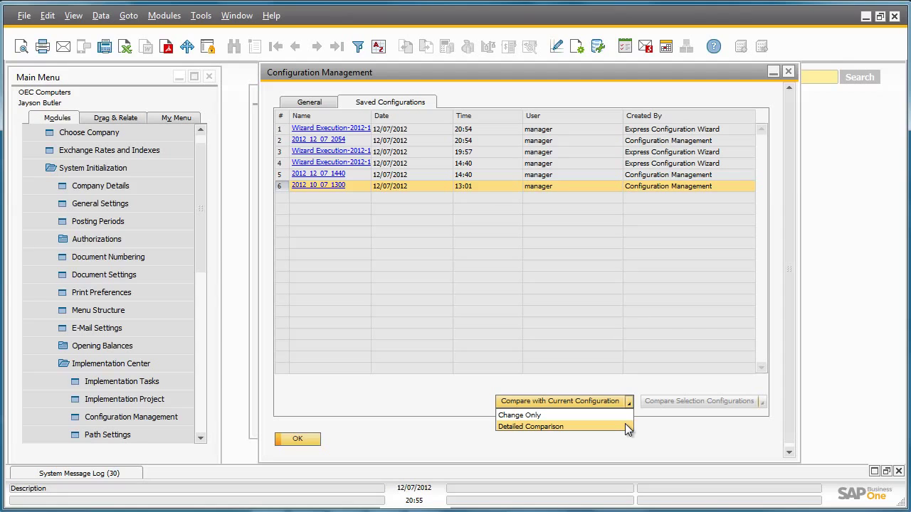
left_click(626, 425)
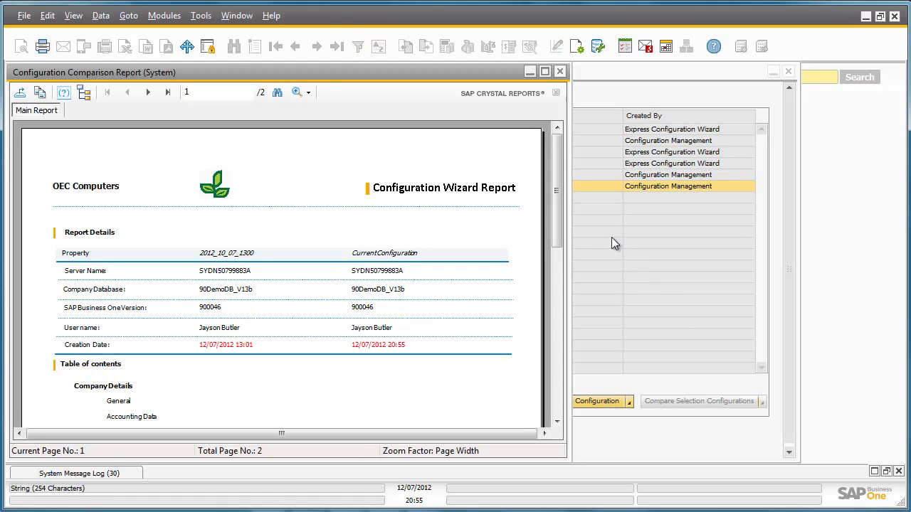
- Review the company details differences on the comparison report's last page, then close the report, Configuration Management and Implementation Tasks
left_click_drag(557, 191, 584, 184)
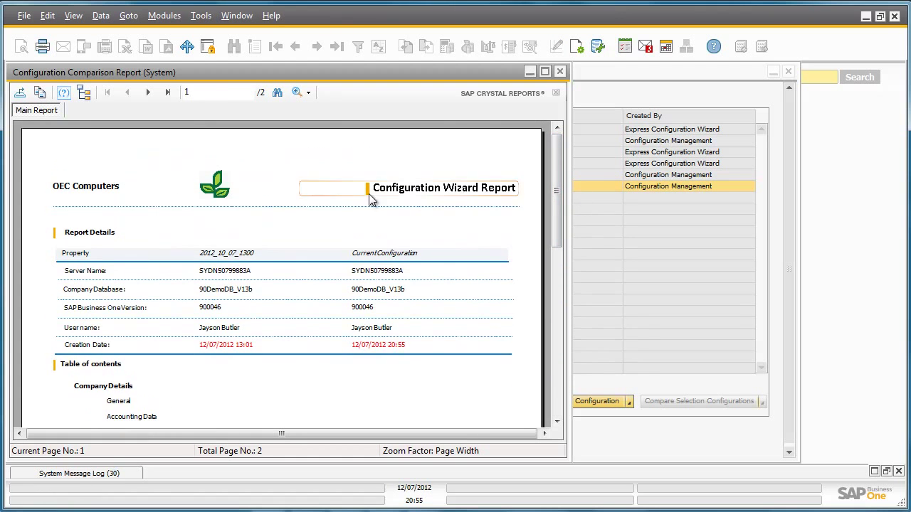
left_click(168, 92)
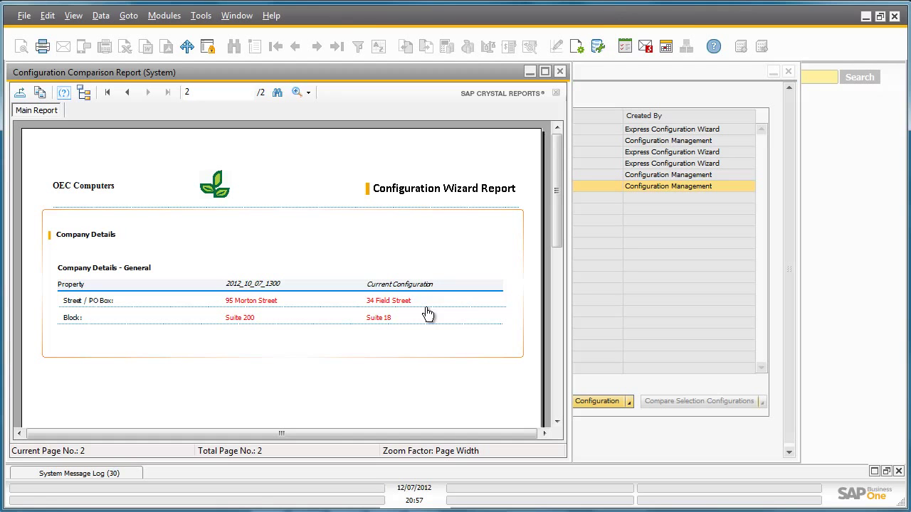
left_click(559, 72)
left_click(788, 71)
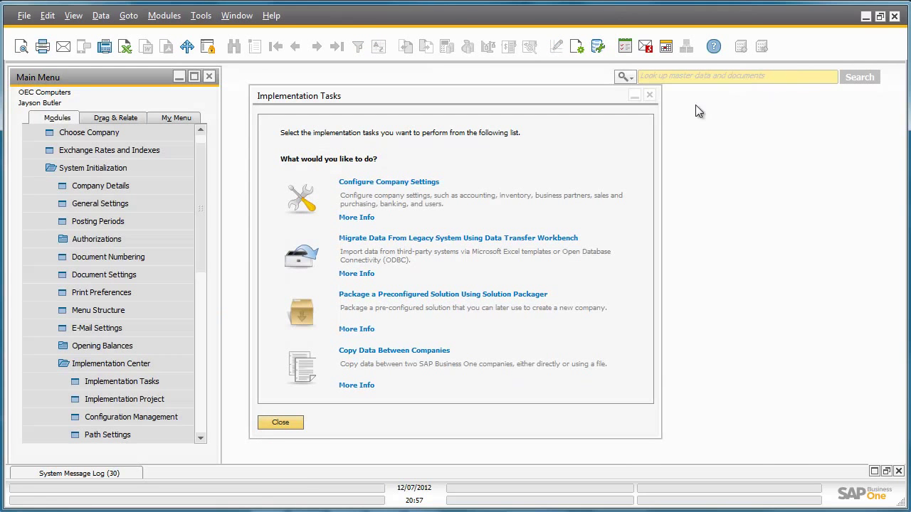
left_click(648, 96)
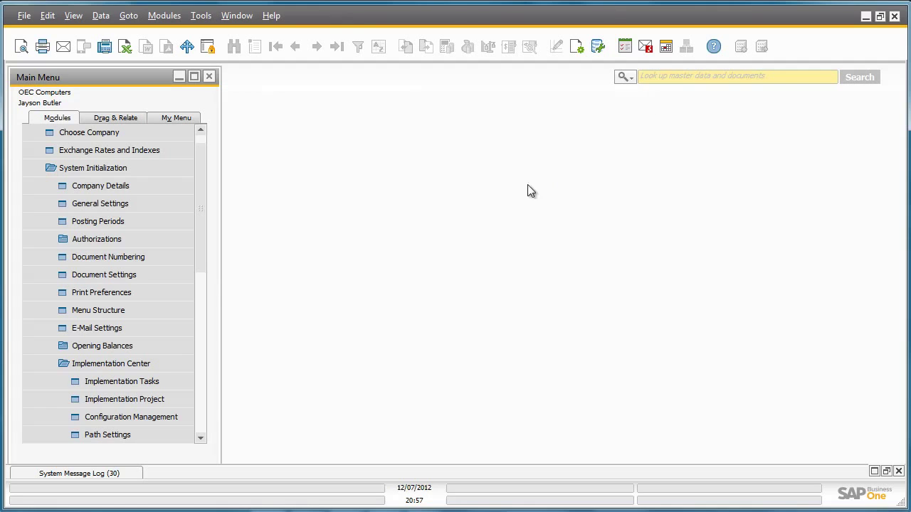
- Examine the Implementation Center path settings, including the Solution Packager and DTW executable paths
left_click(175, 433)
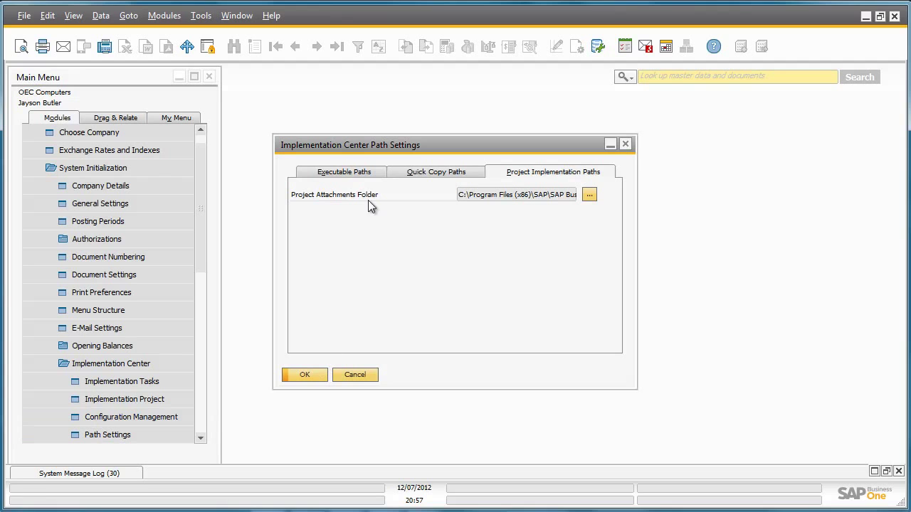
left_click(376, 175)
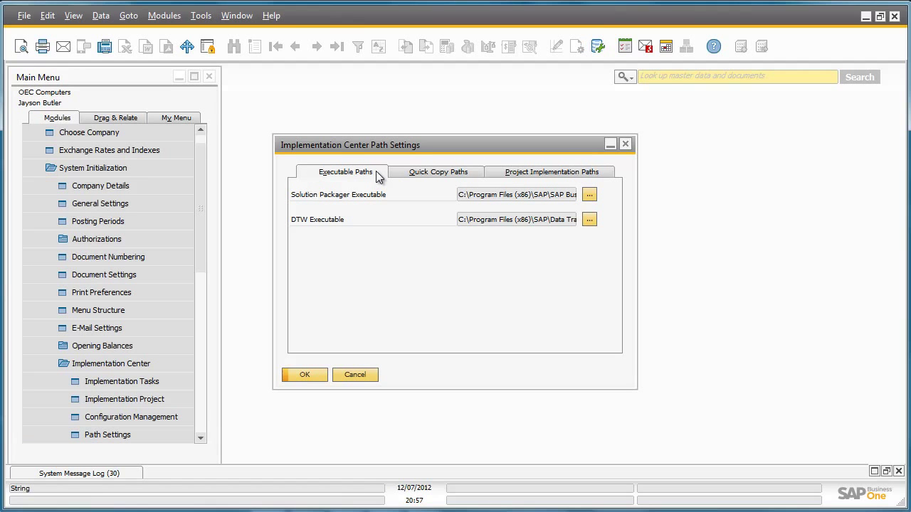